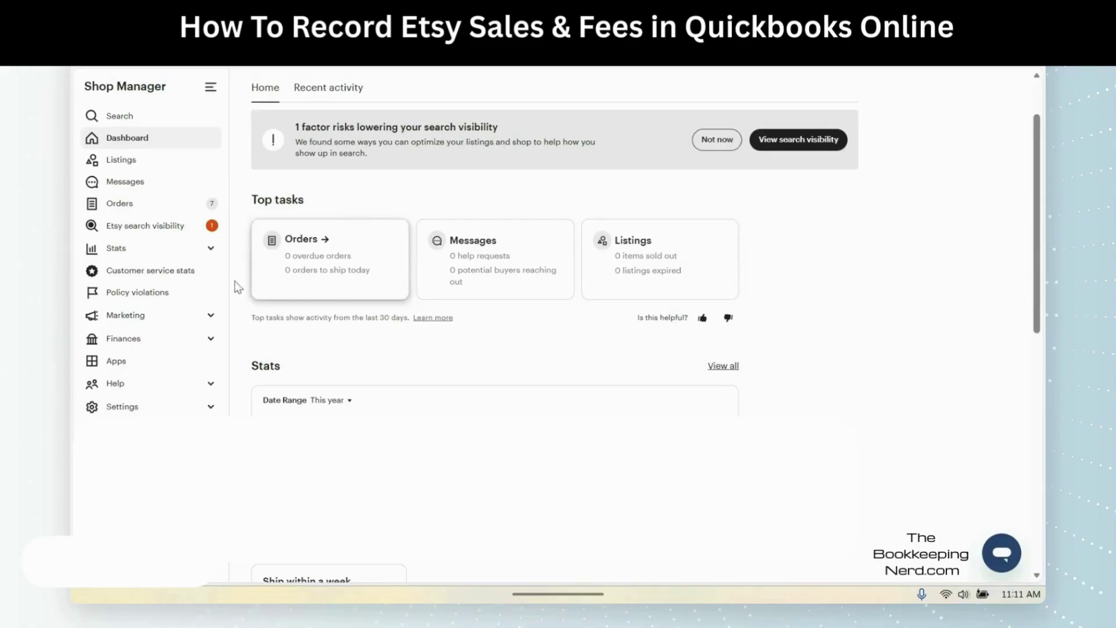
# Open the monthly statements in the shop's finances and show the activity summary for January 2025.
pyautogui.click(189, 345)
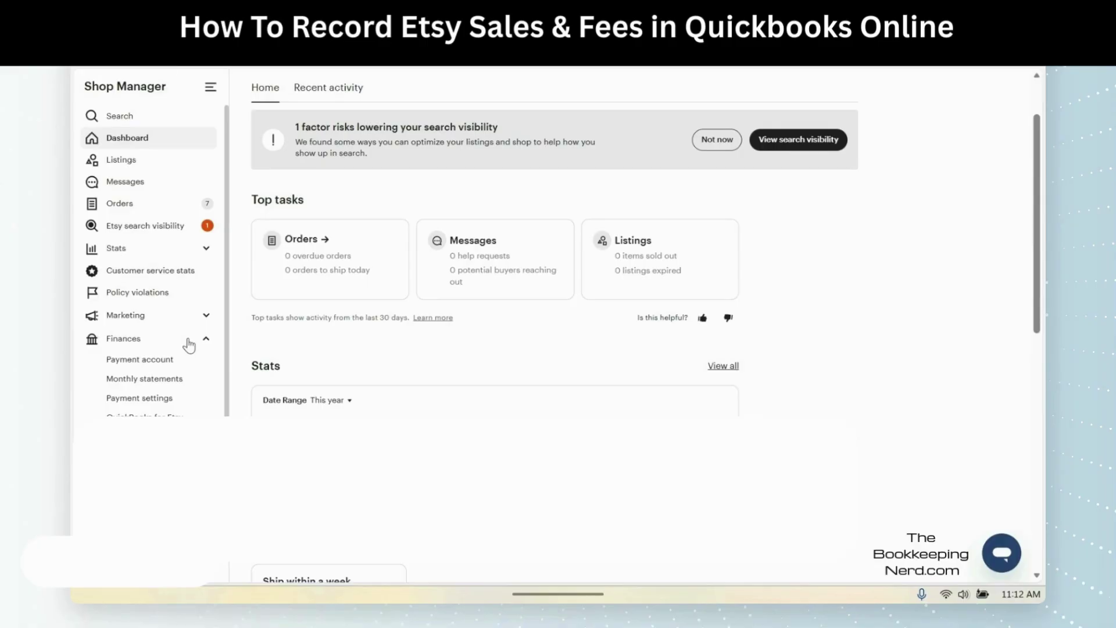
pyautogui.click(173, 382)
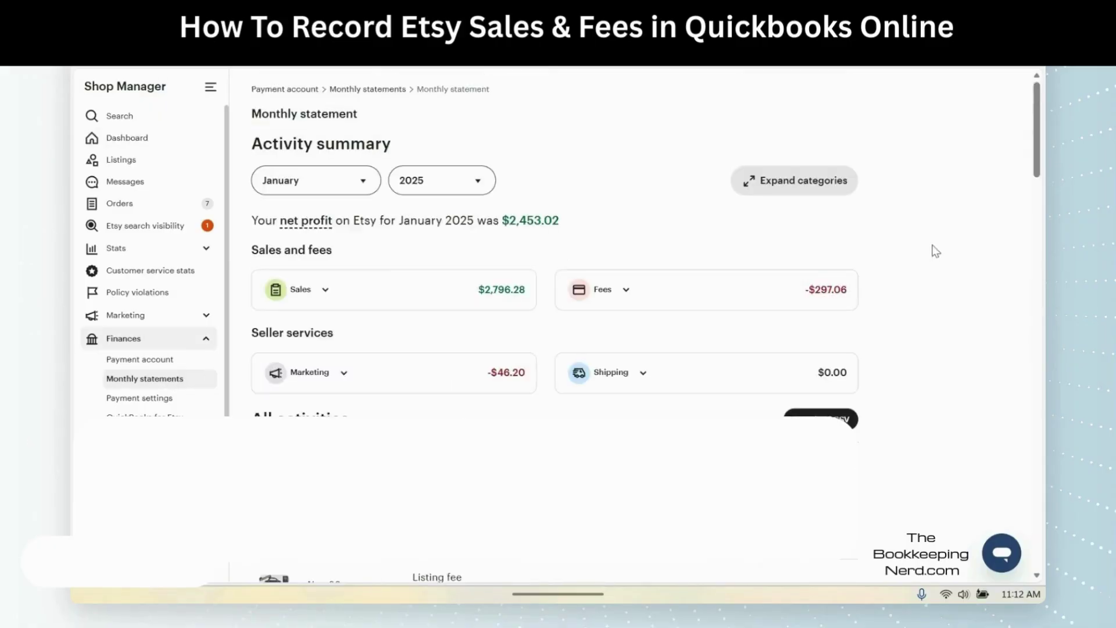
pyautogui.click(322, 185)
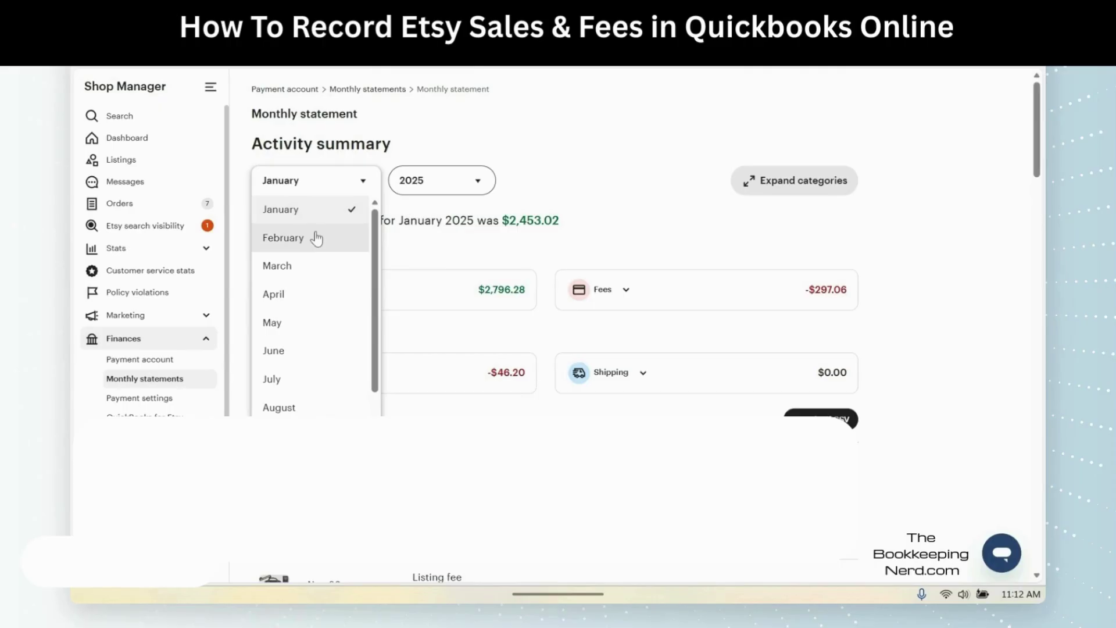
pyautogui.click(316, 240)
pyautogui.click(334, 182)
pyautogui.click(327, 216)
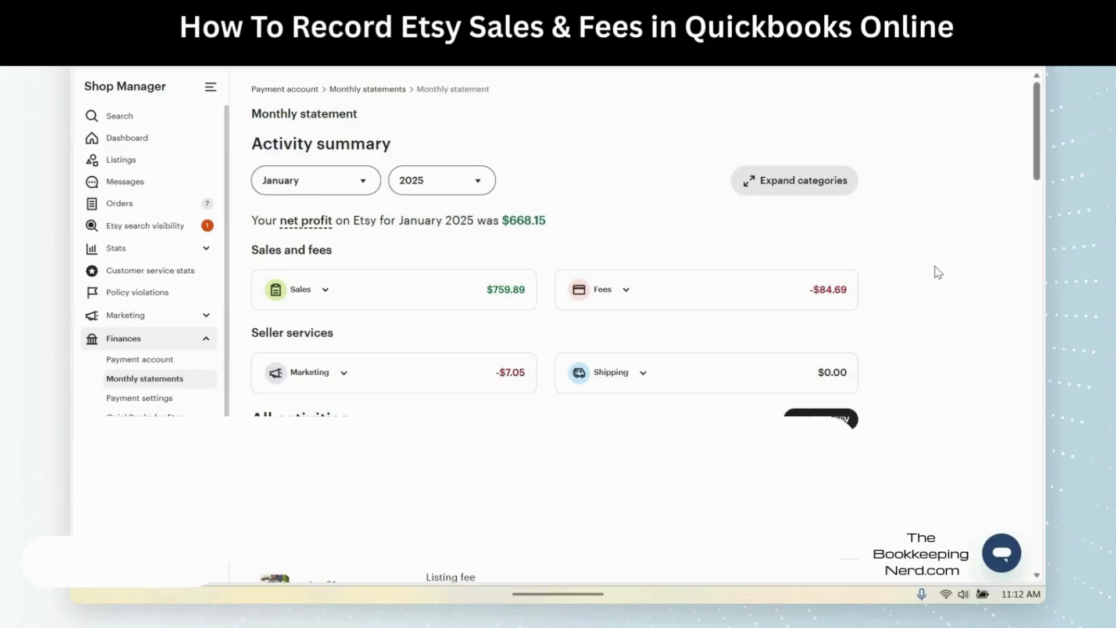
# Expand the Sales, Fees and Marketing categories to examine their January 2025 breakdowns.
pyautogui.click(326, 290)
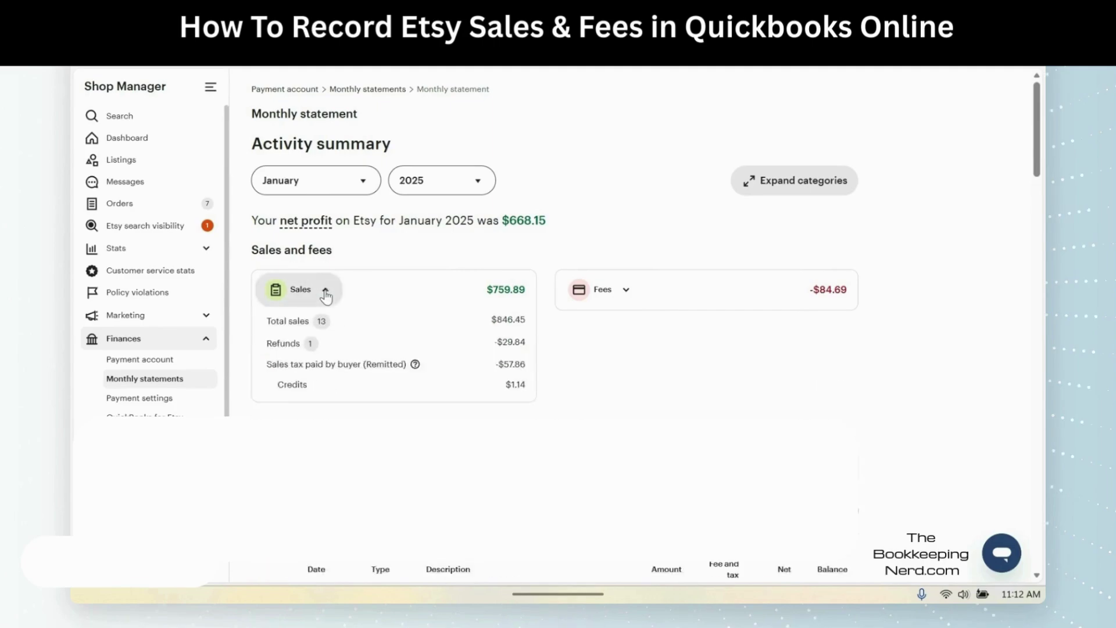
pyautogui.click(626, 290)
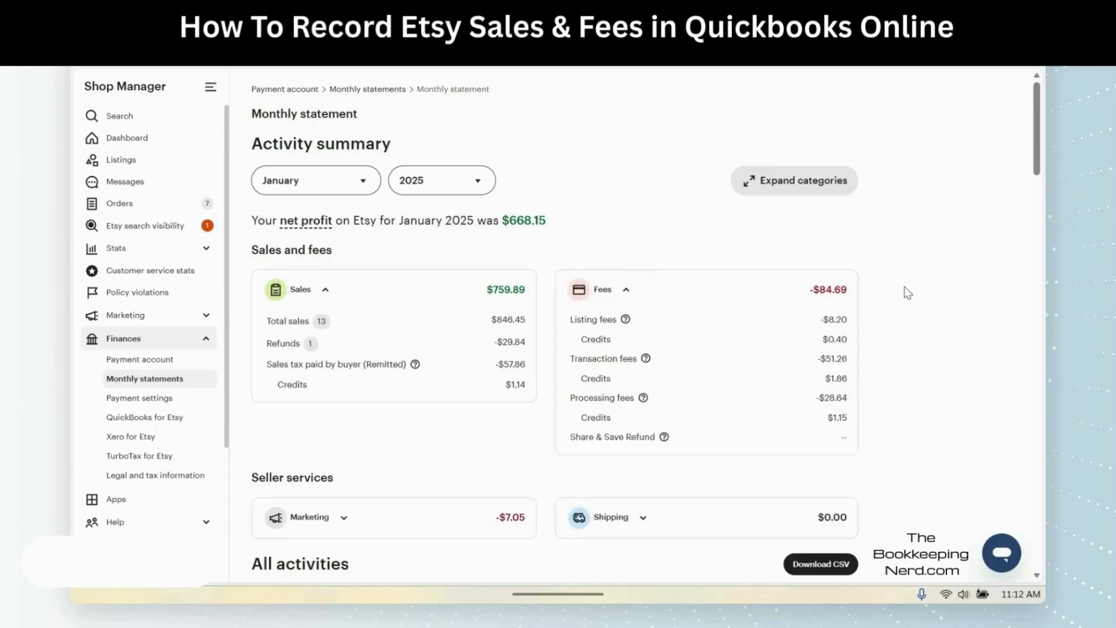
pyautogui.scroll(-1, 908, 293)
pyautogui.click(343, 441)
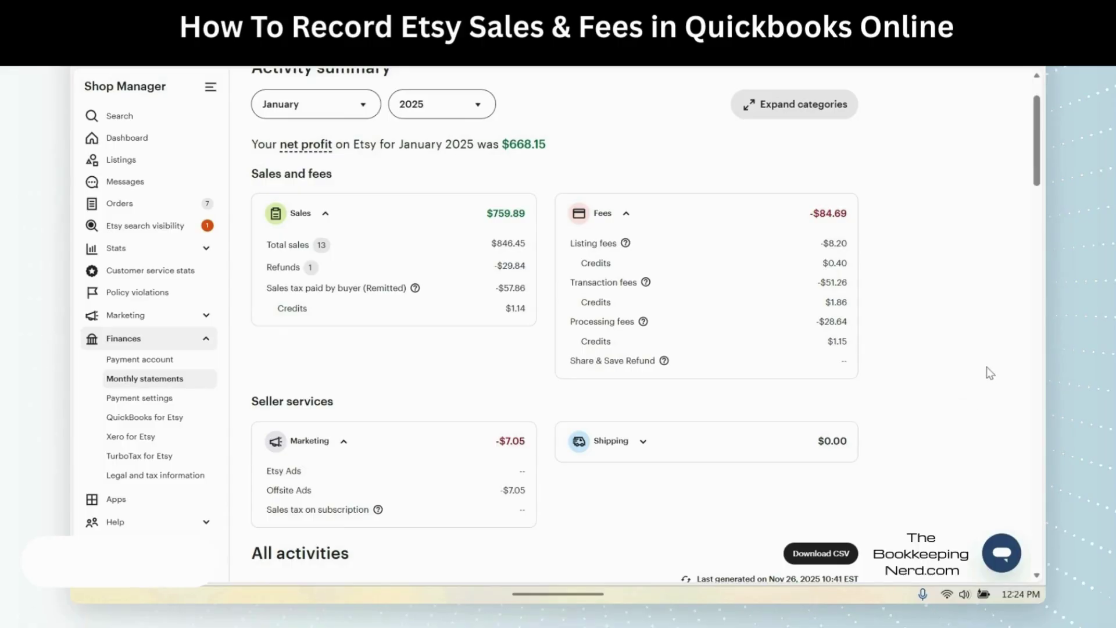
# Download the January 2025 statement as a CSV, open the file in Excel and maximize its window.
pyautogui.click(826, 555)
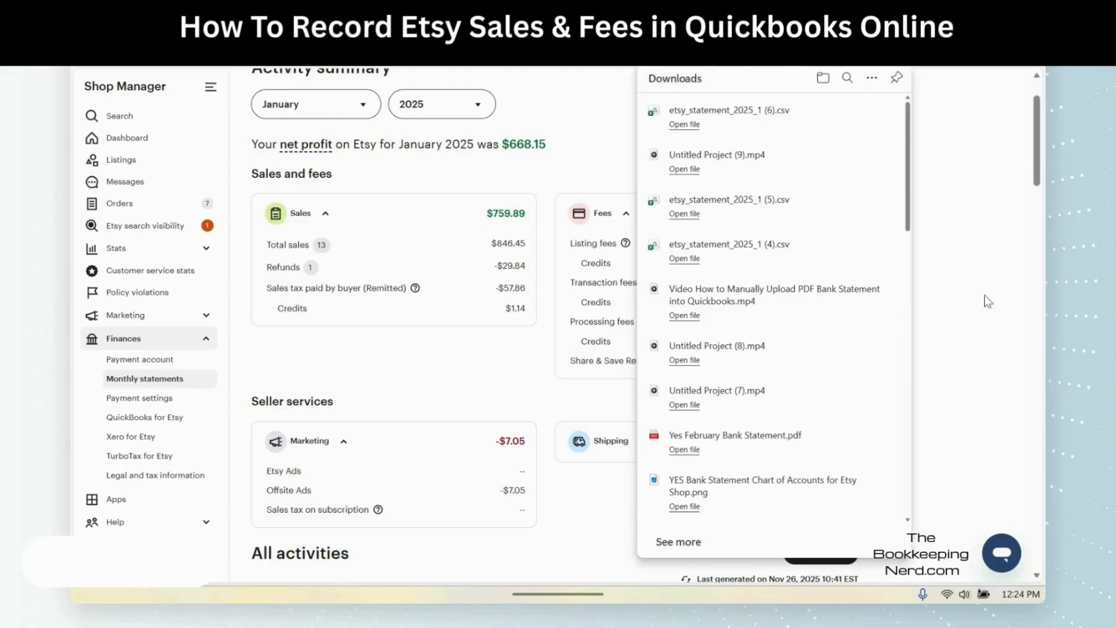
pyautogui.click(692, 126)
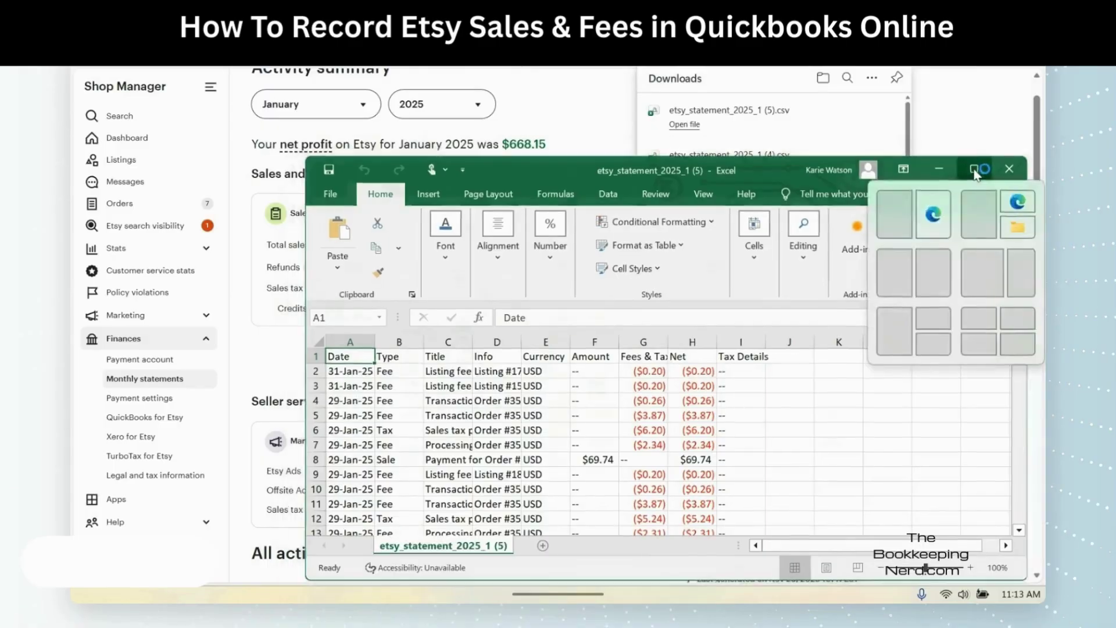
pyautogui.click(974, 169)
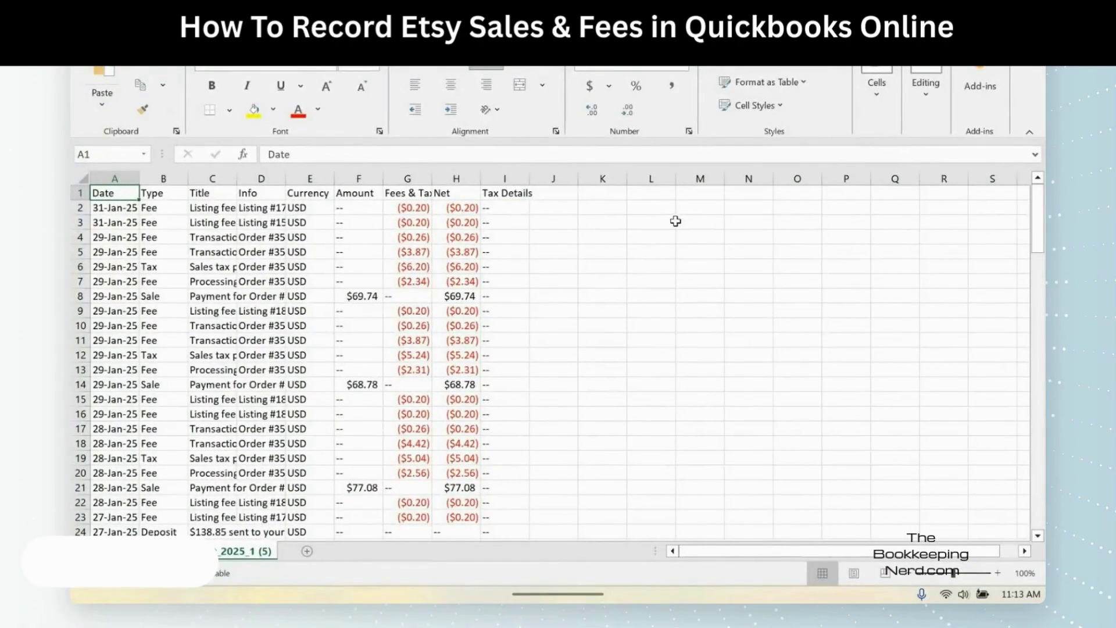
# Sort the statement data by the Title column on cell values from A to Z, treating the first row as headers.
pyautogui.scroll(-6, 678, 228)
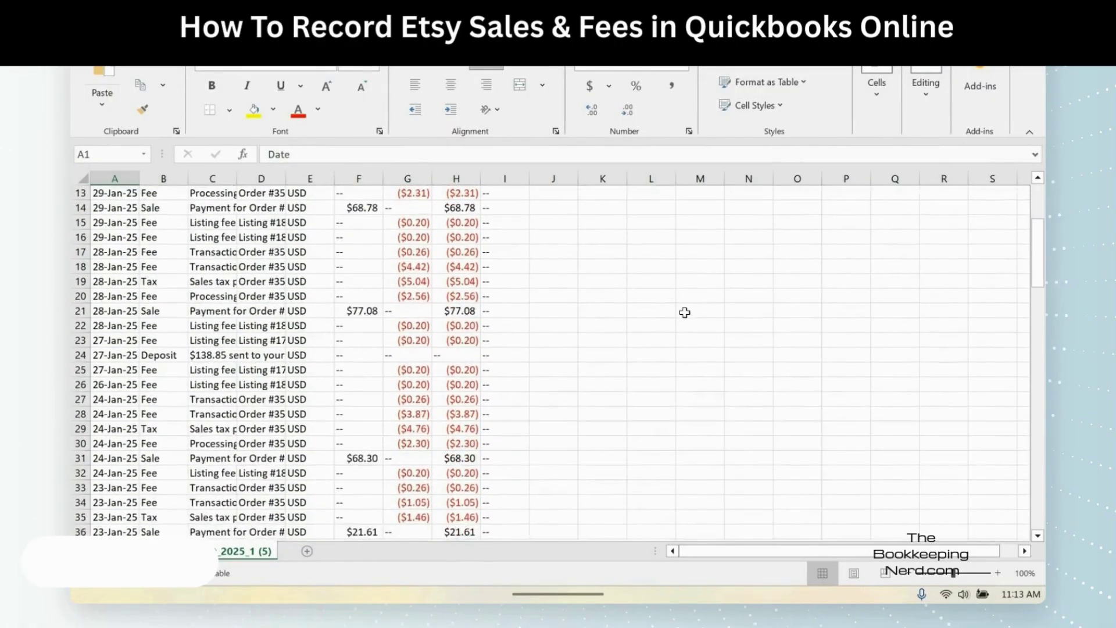
pyautogui.scroll(-1, 685, 313)
pyautogui.scroll(7, 684, 313)
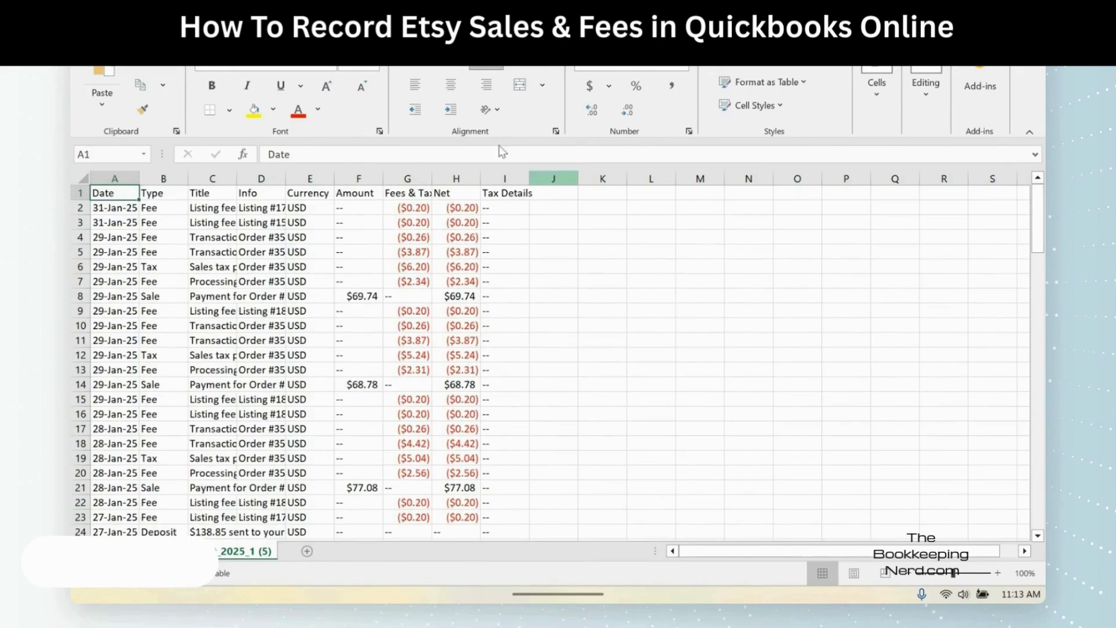
pyautogui.click(358, 36)
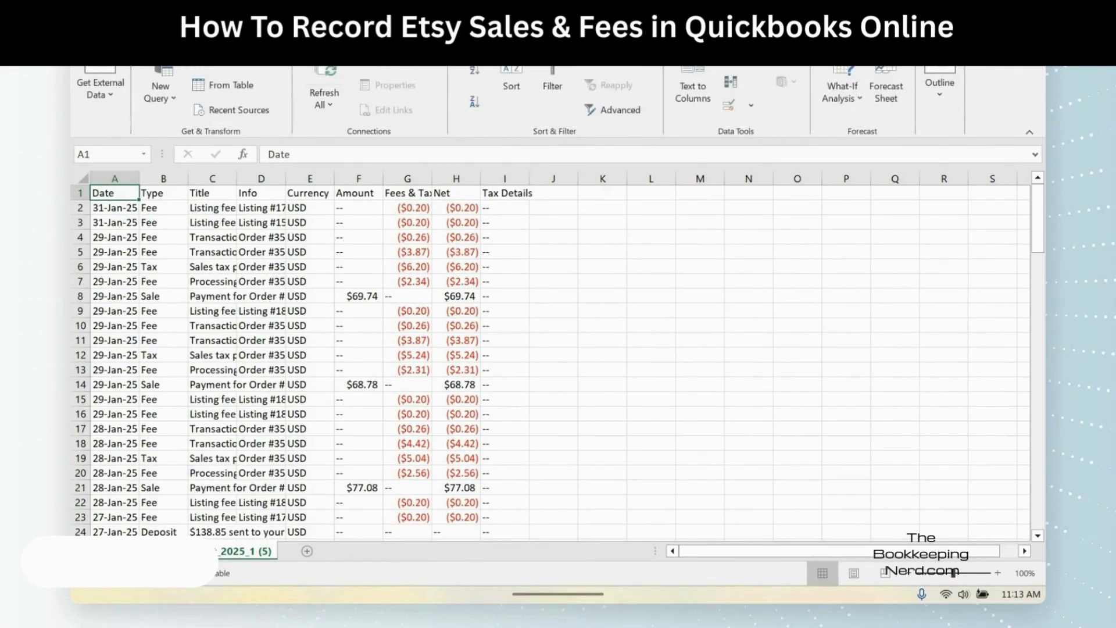
pyautogui.click(515, 86)
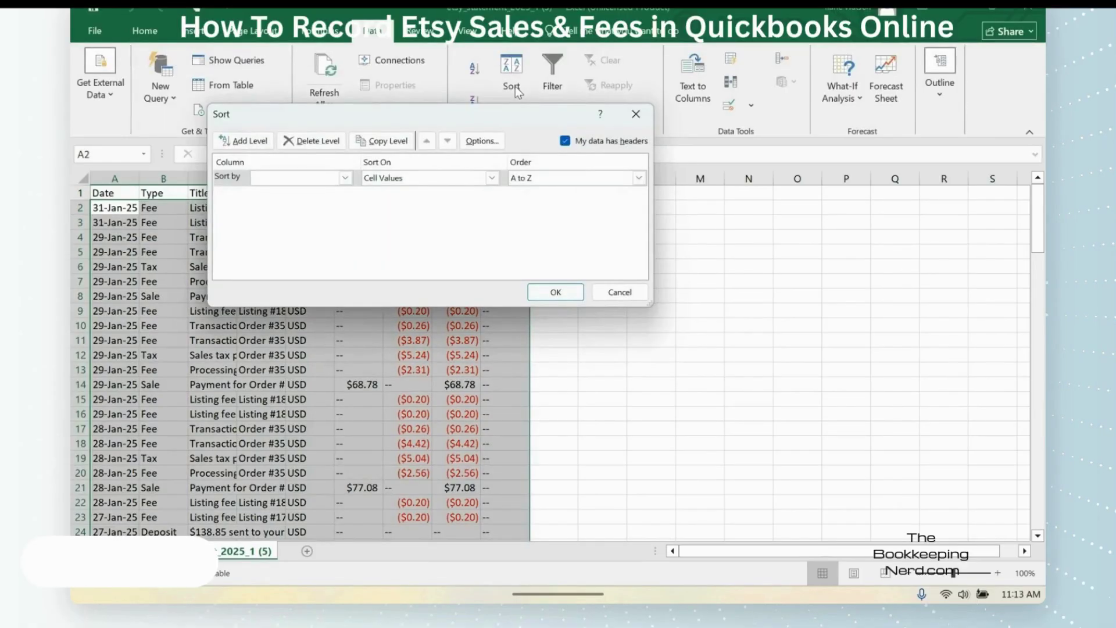
pyautogui.click(345, 178)
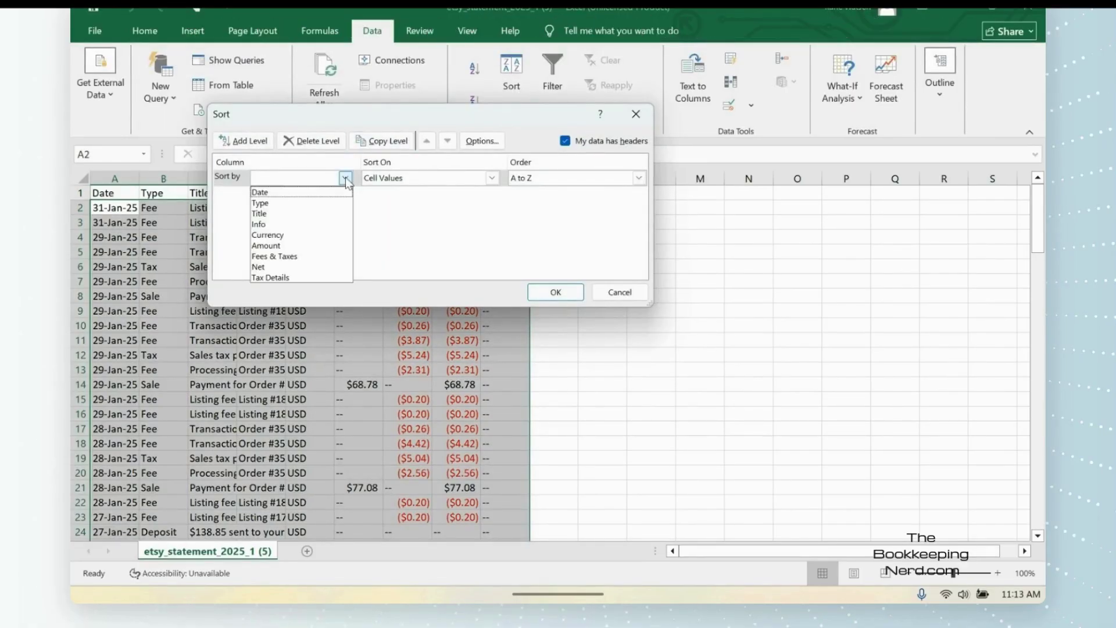
pyautogui.click(284, 214)
pyautogui.click(567, 291)
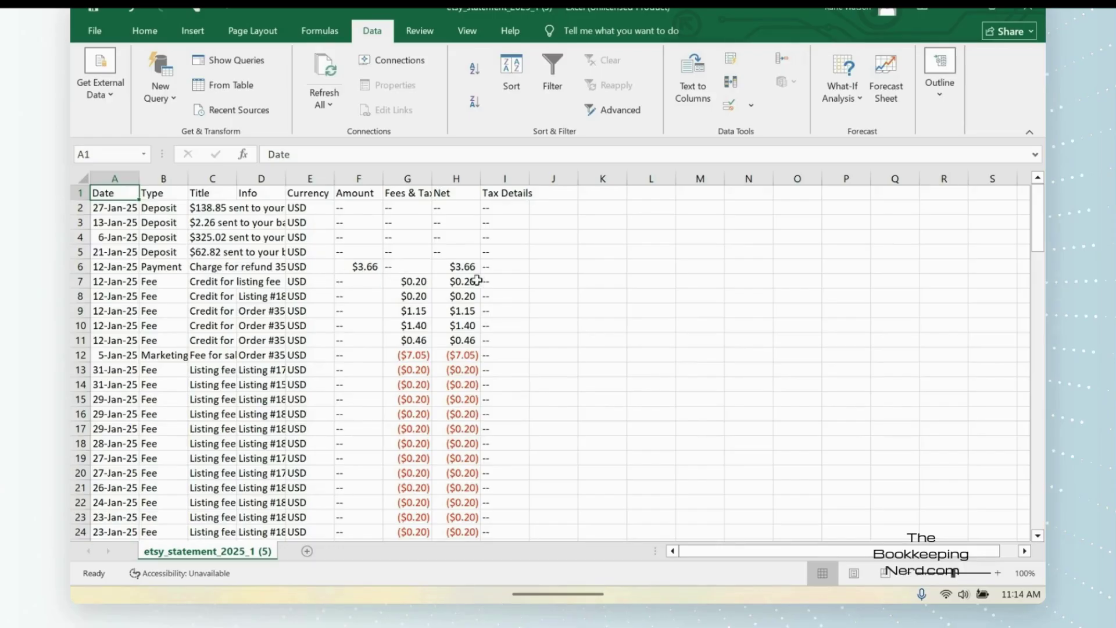
# Insert an entire blank row at row 6, between the deposits and the refund-charge payment.
pyautogui.click(508, 269)
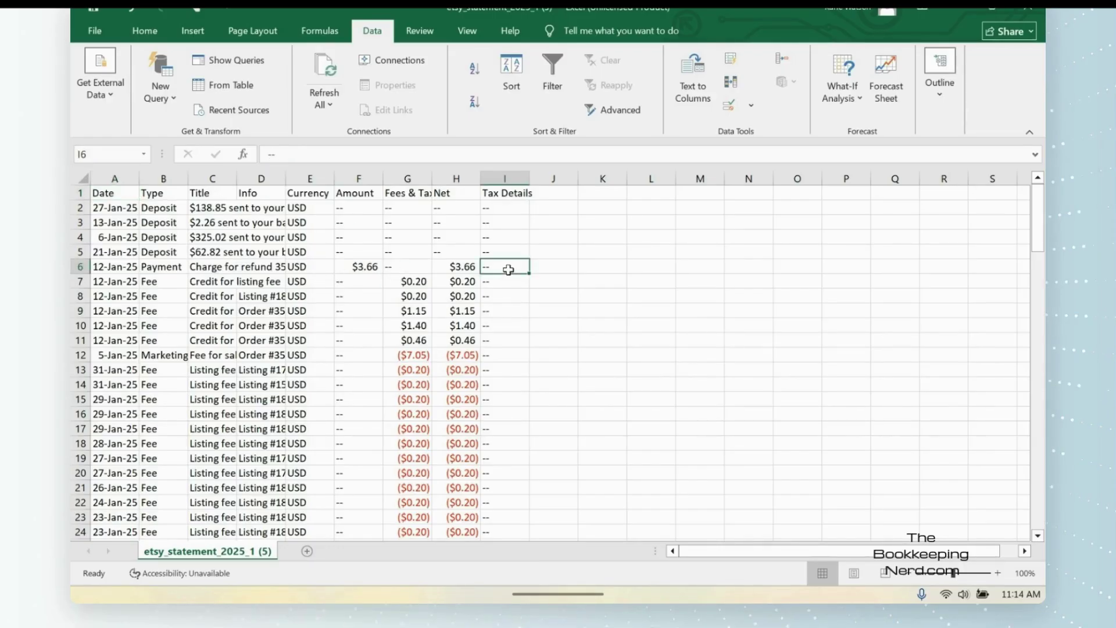
pyautogui.hotkey('ctrl', 'shift', '+')
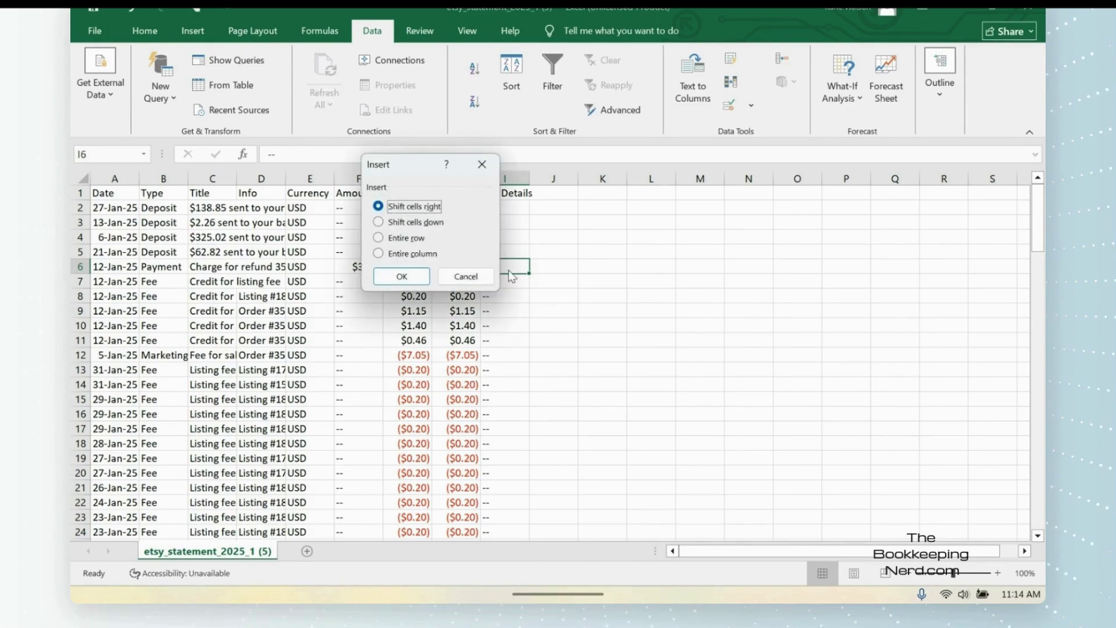
pyautogui.click(380, 238)
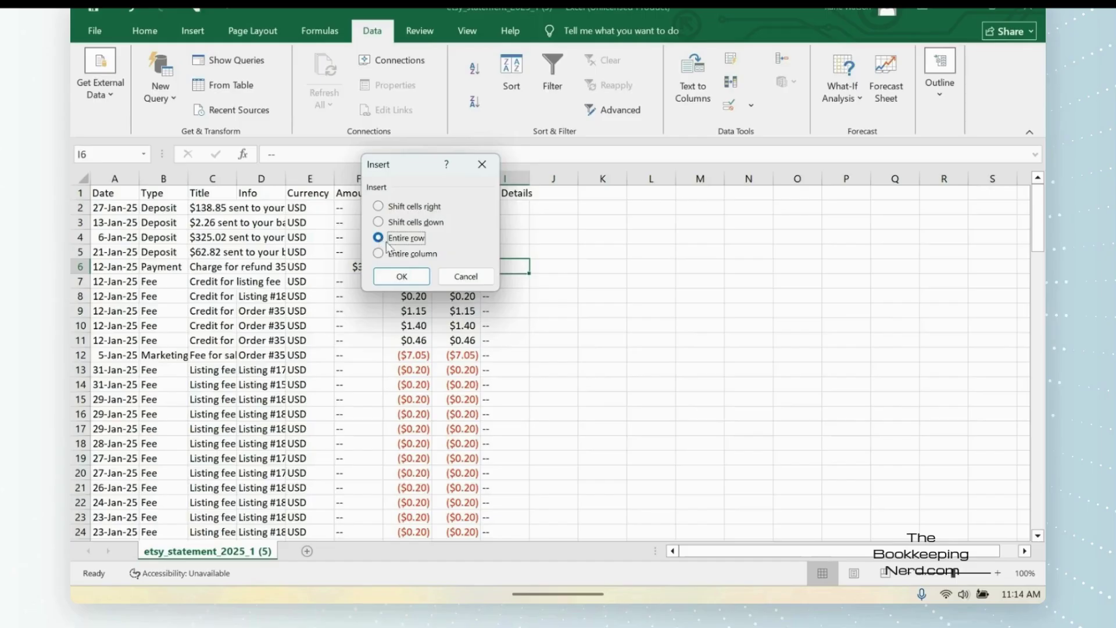
pyautogui.click(406, 276)
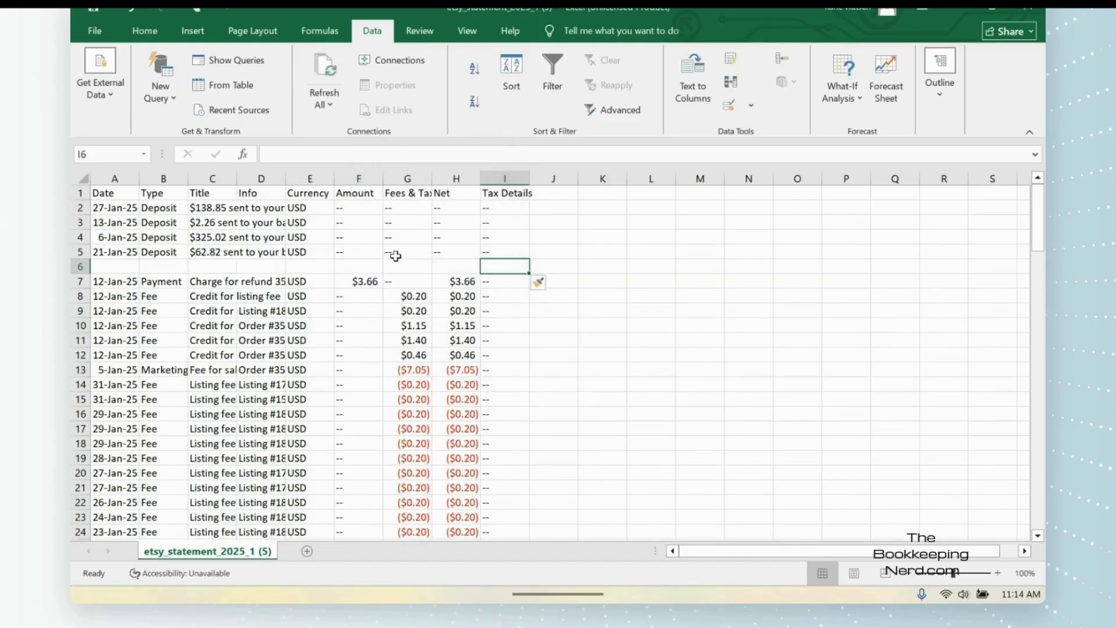
# Insert an entire blank row at row 8, separating the refund-charge payment from the fee credits.
pyautogui.click(515, 300)
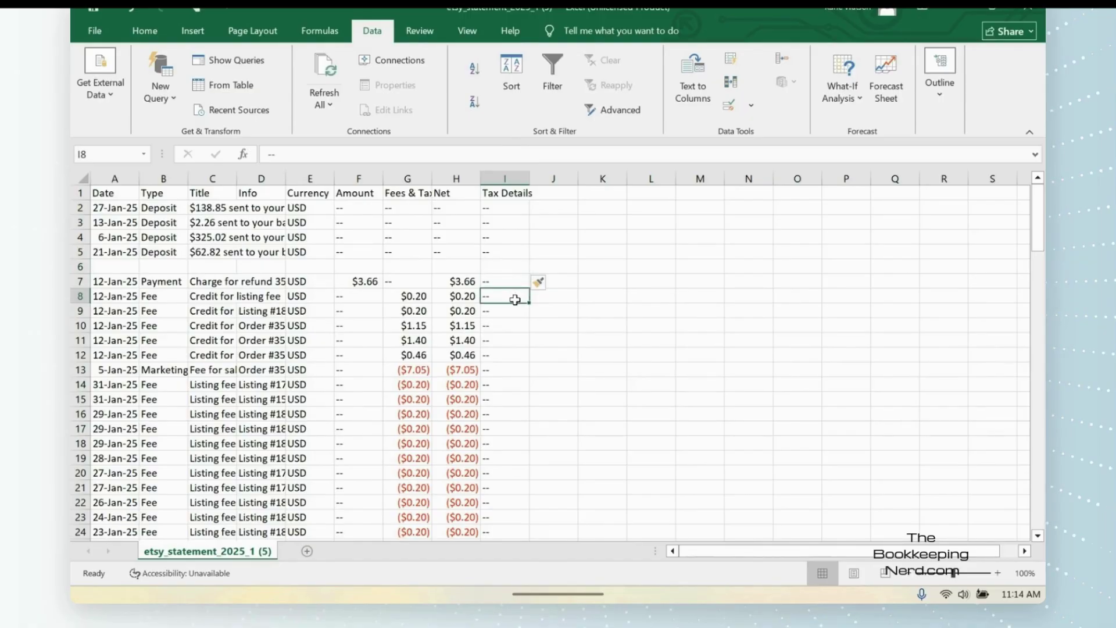
pyautogui.hotkey('ctrl', 'shift', '+')
pyautogui.click(379, 238)
pyautogui.click(402, 276)
# Insert an entire blank row at row 14, between the fee credits and the Marketing fee.
pyautogui.scroll(-1, 672, 312)
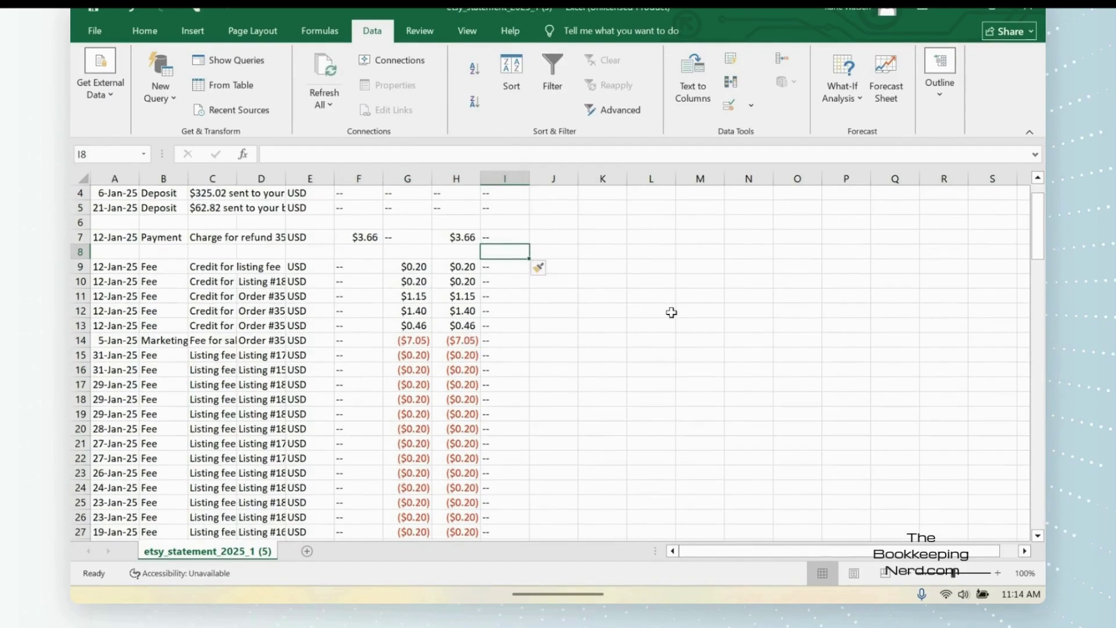
pyautogui.click(515, 340)
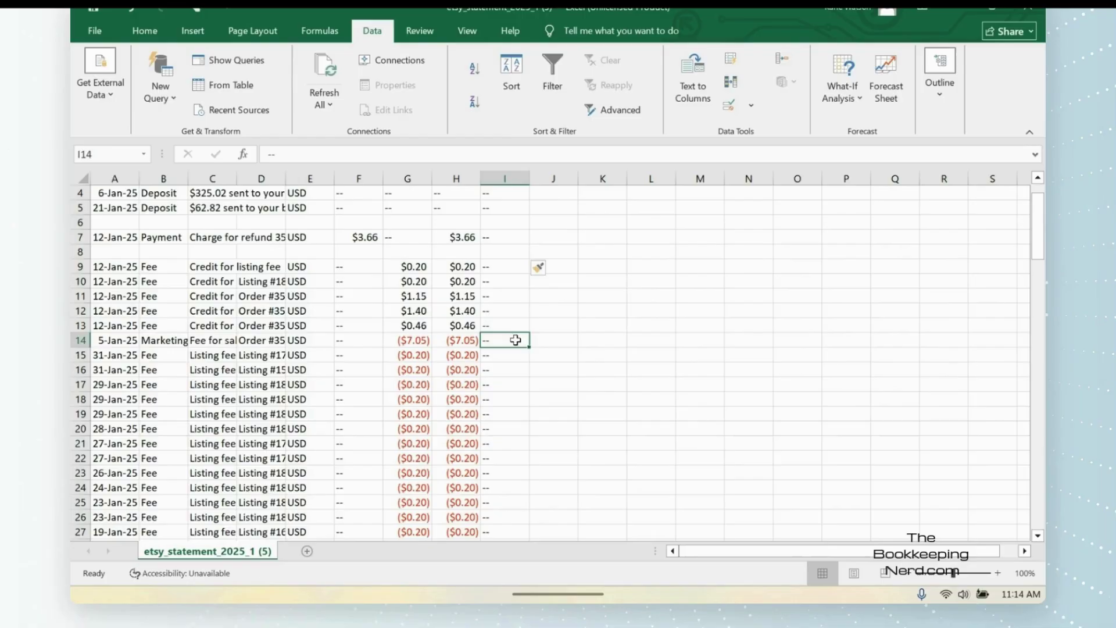
pyautogui.hotkey('ctrl', 'shift', '+')
pyautogui.click(378, 238)
pyautogui.click(401, 275)
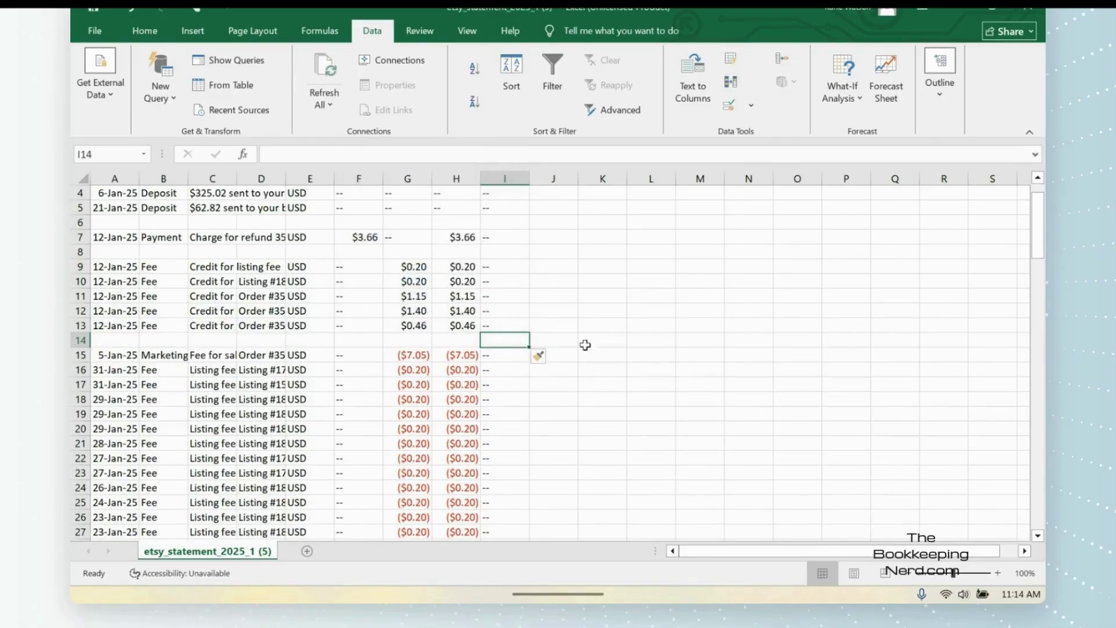
# Insert an entire blank row at row 16, between the Marketing fee and the listing fees.
pyautogui.click(517, 371)
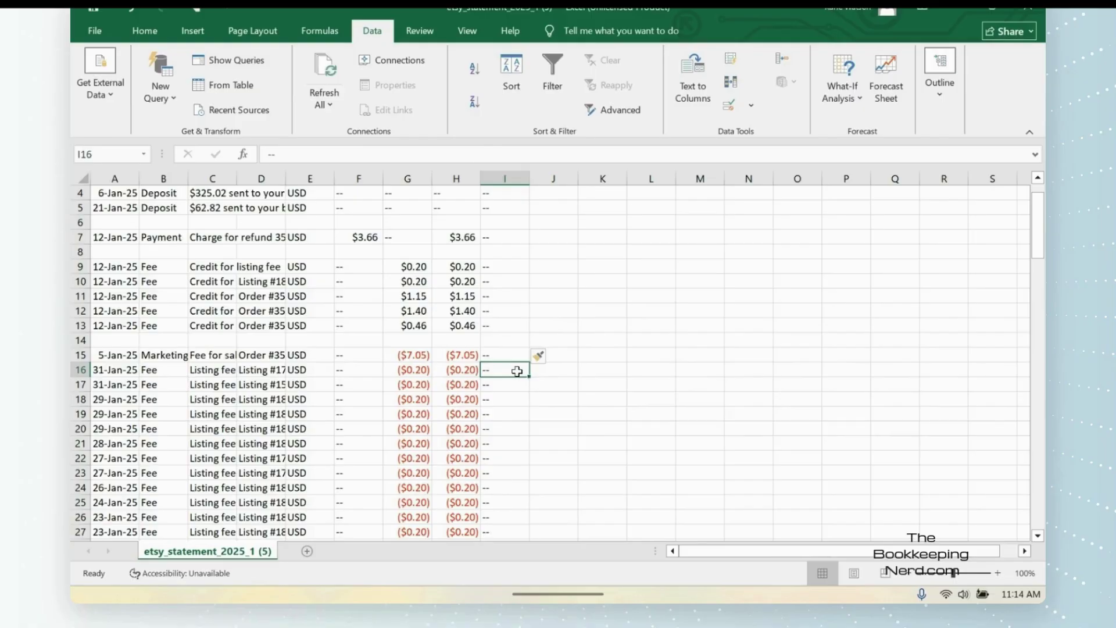
pyautogui.hotkey('ctrl', 'shift', '+')
pyautogui.click(378, 238)
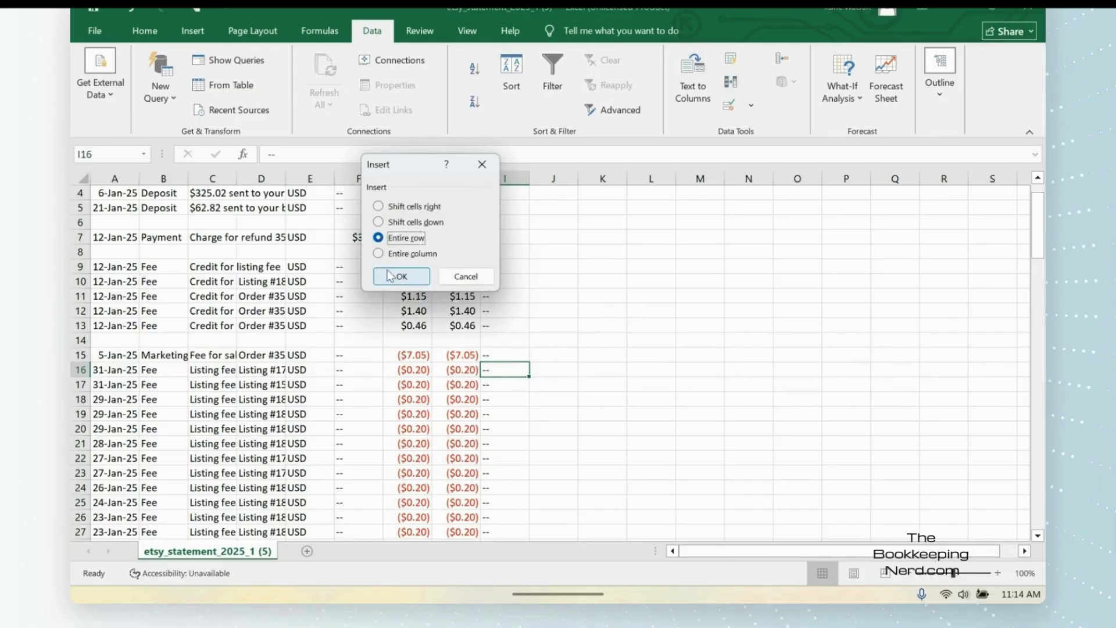
pyautogui.click(402, 276)
# Insert an entire blank row at row 58, between the last listing fee and the first sale payment.
pyautogui.scroll(-6, 586, 363)
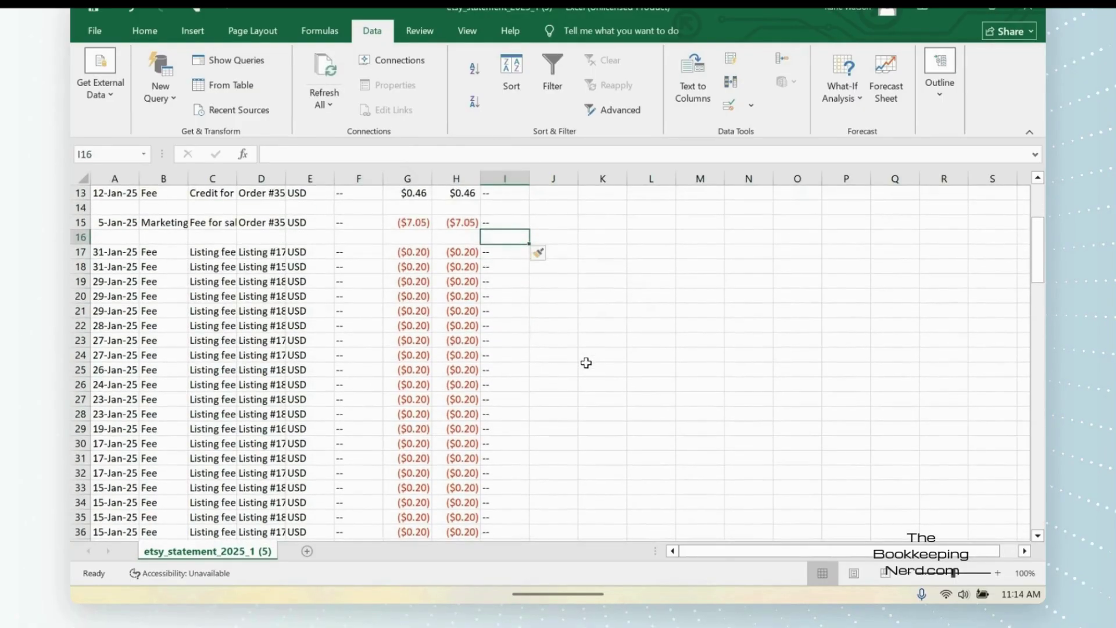
pyautogui.scroll(-7, 586, 363)
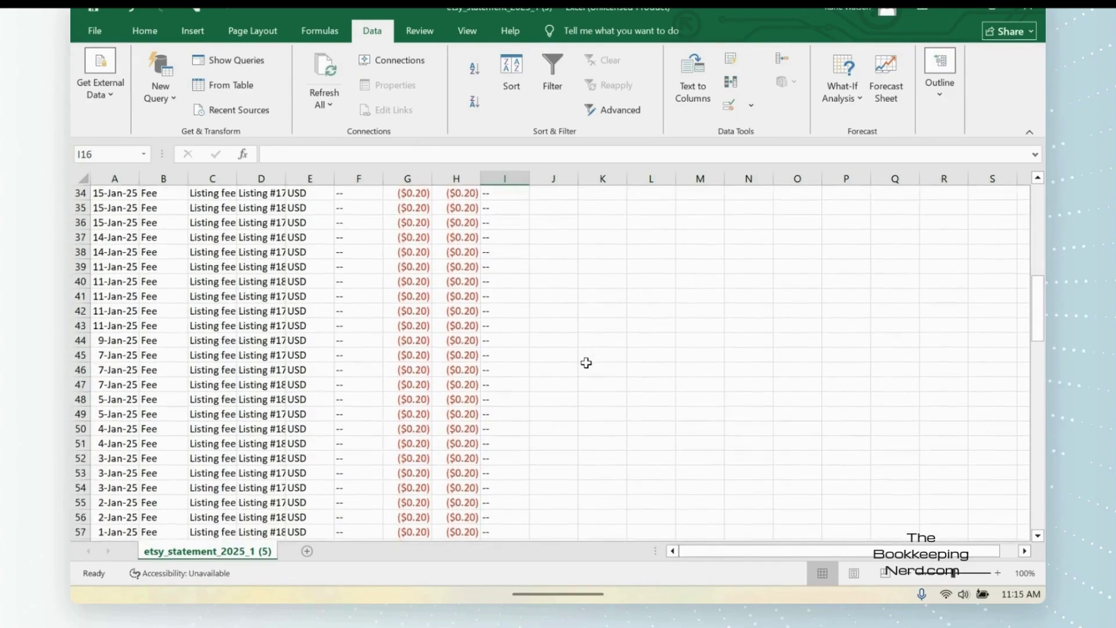
pyautogui.click(518, 413)
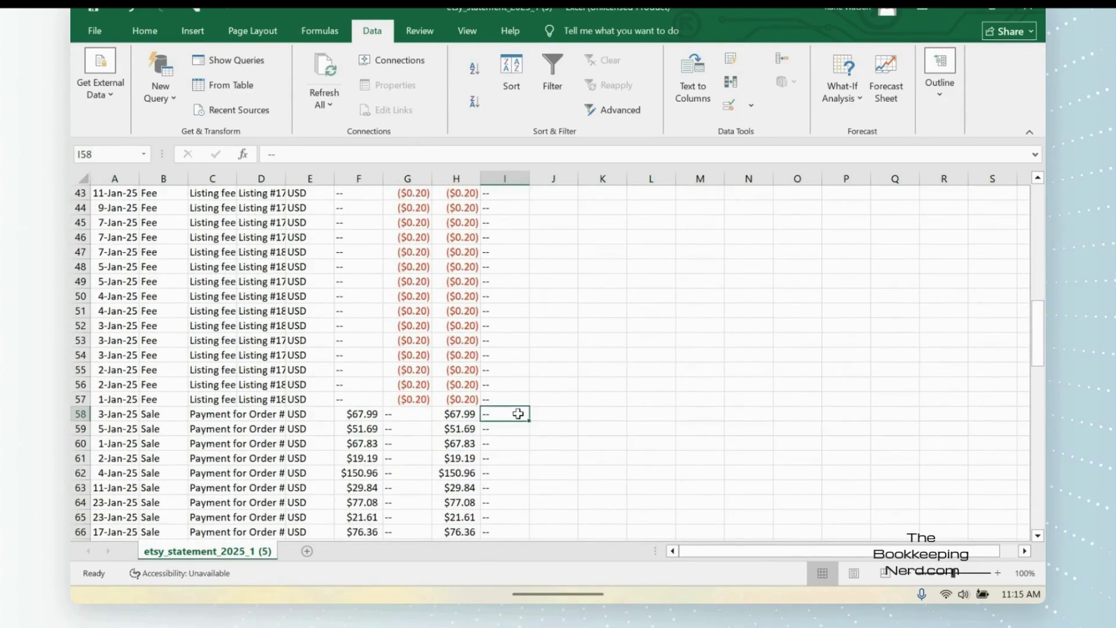
pyautogui.hotkey('ctrl', 'shift', '+')
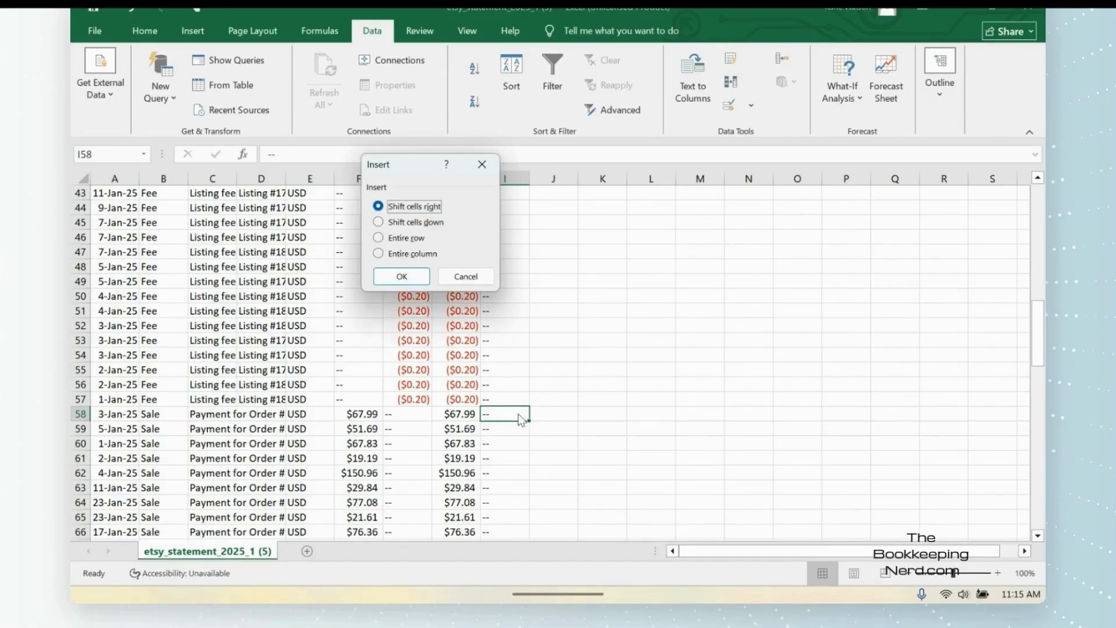
pyautogui.click(378, 238)
pyautogui.click(401, 276)
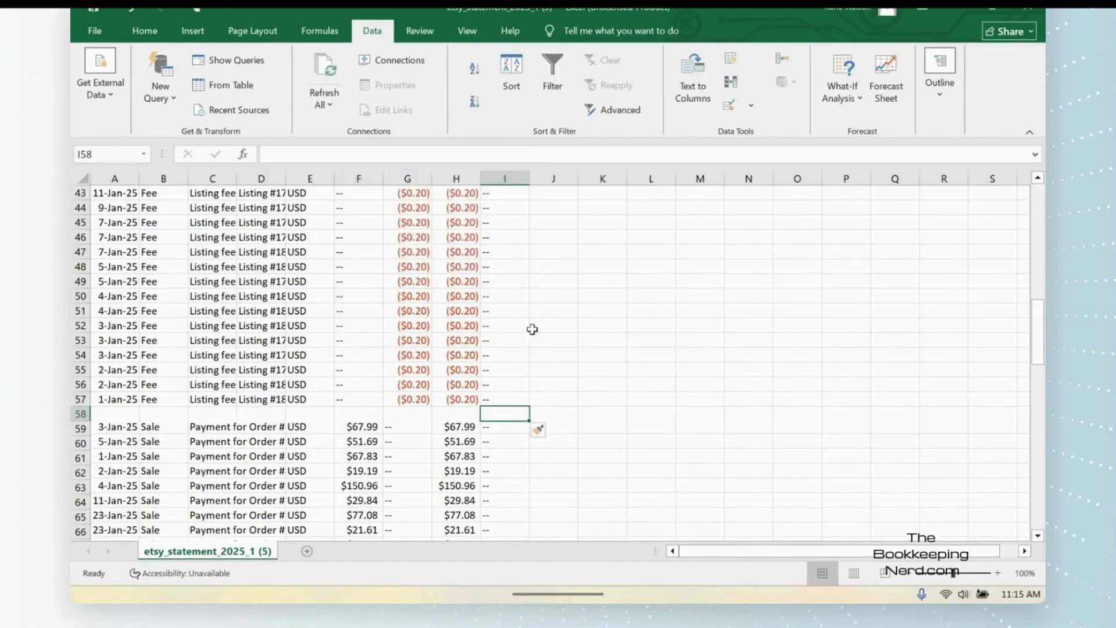
# Insert an entire blank row at row 72, between the last sale payment and the first processing fee.
pyautogui.scroll(-2, 634, 358)
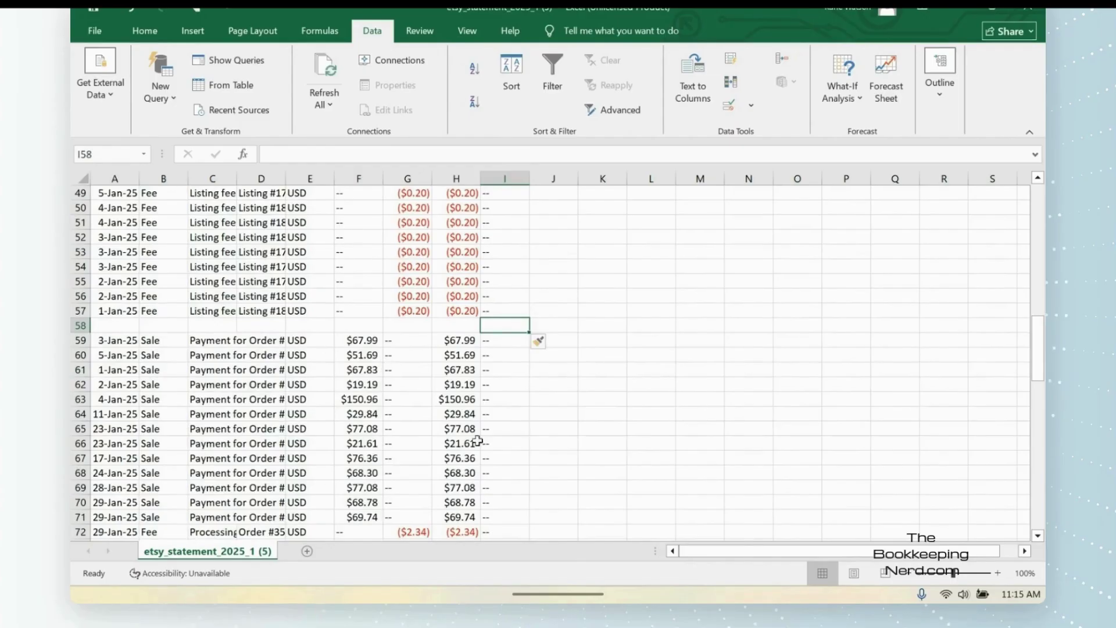
pyautogui.scroll(-2, 558, 410)
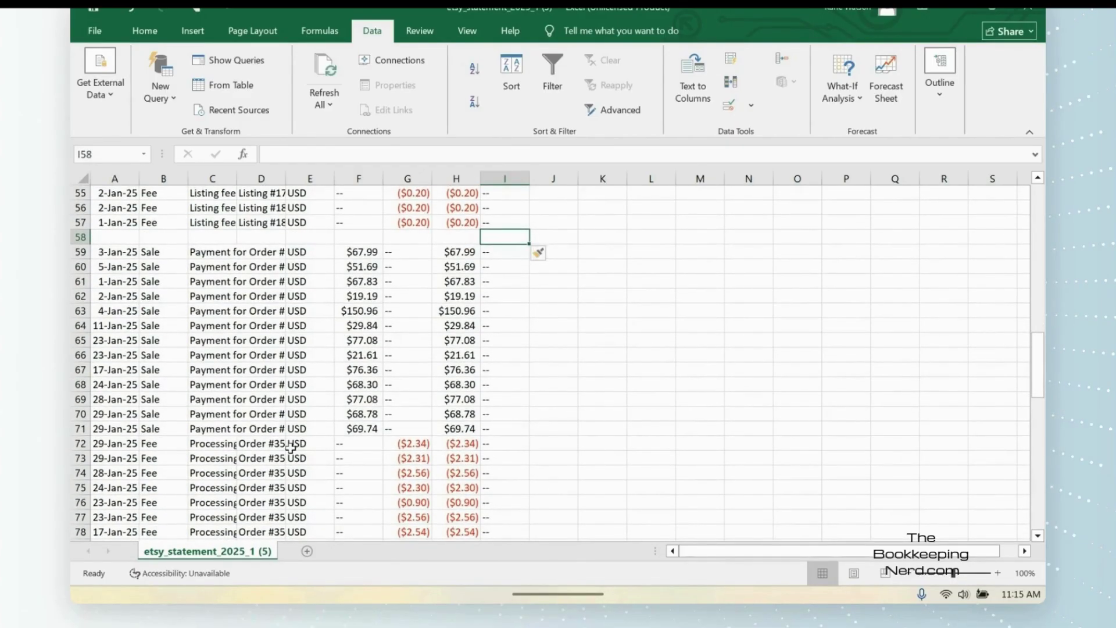
pyautogui.click(519, 445)
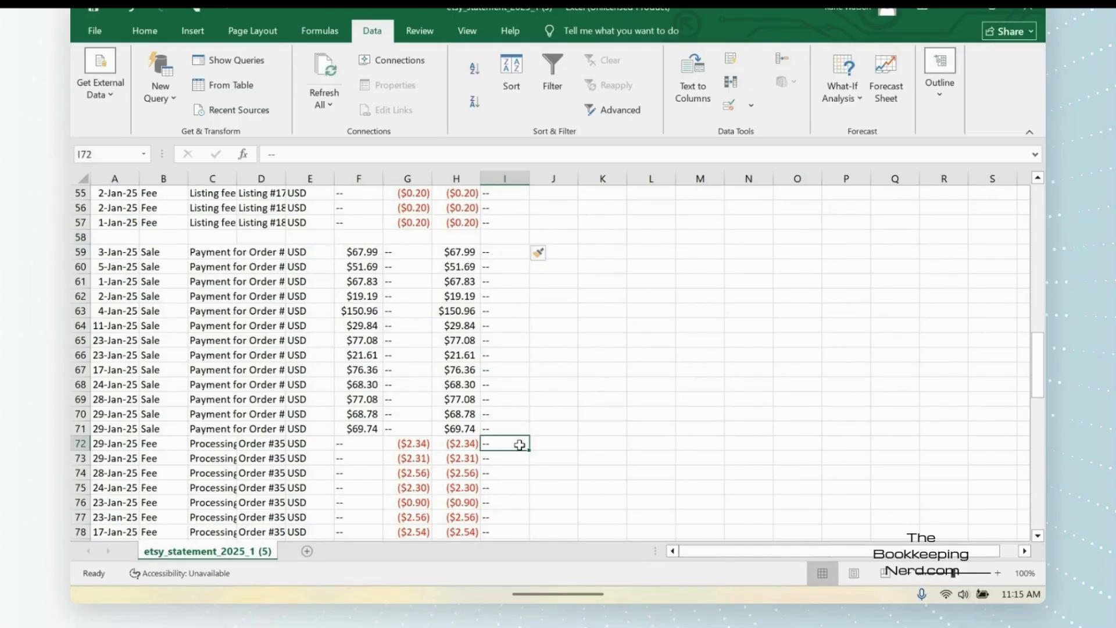
pyautogui.hotkey('ctrl', 'shift', '+')
pyautogui.click(377, 237)
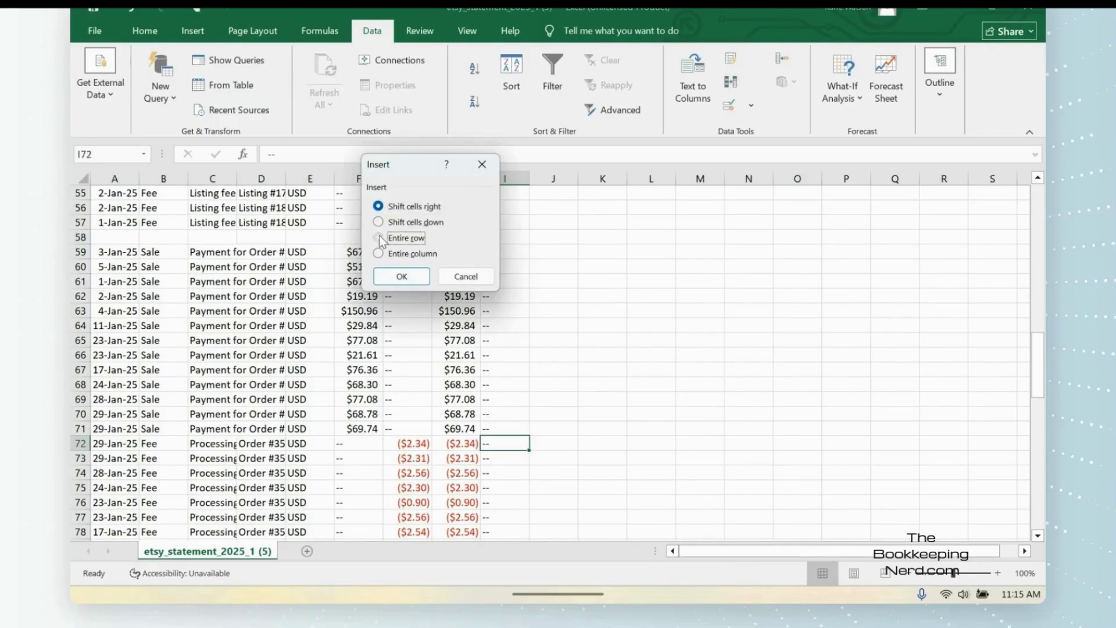
pyautogui.click(402, 276)
# Insert an entire blank row at row 86, between the last processing fee and the order refund.
pyautogui.scroll(-2, 706, 381)
pyautogui.scroll(-4, 714, 377)
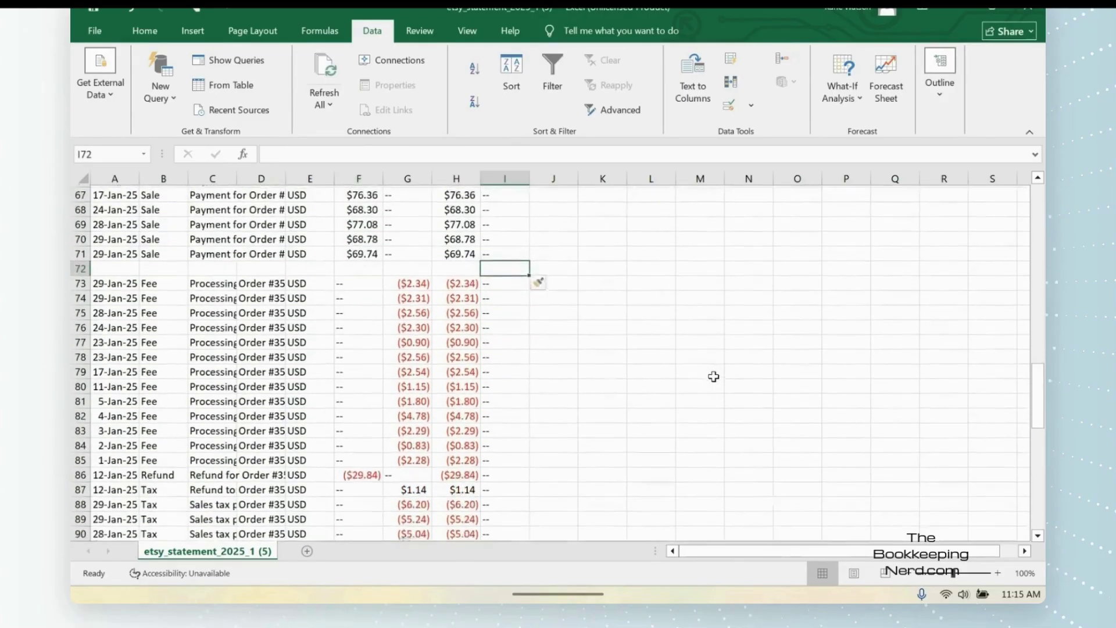
pyautogui.click(515, 386)
pyautogui.hotkey('ctrl', 'shift', '+')
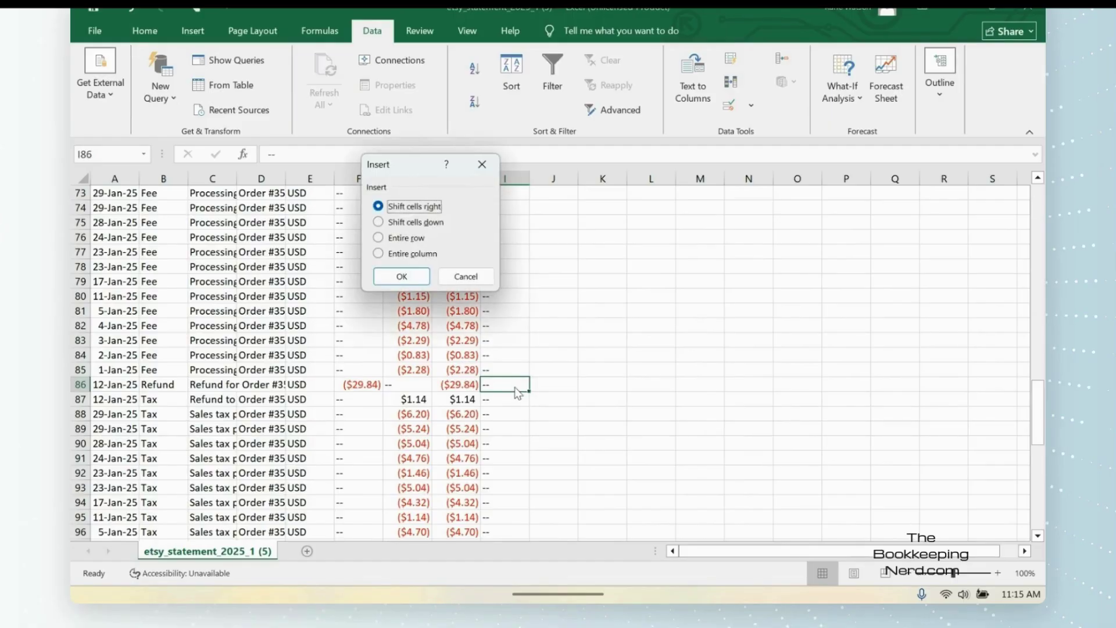
pyautogui.click(378, 238)
pyautogui.click(402, 276)
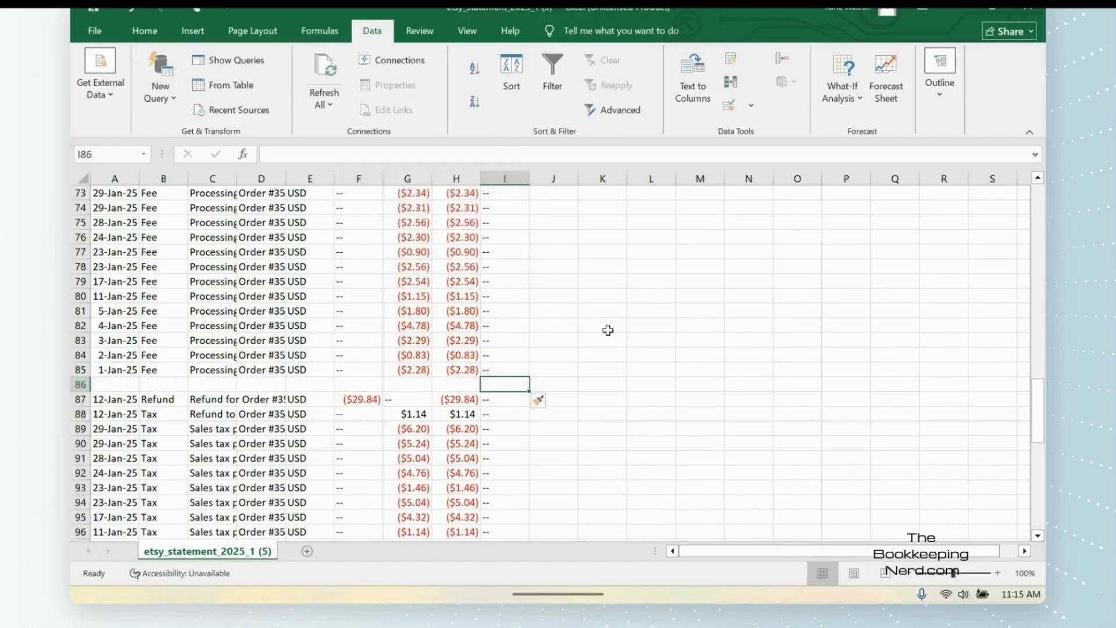
# Insert an entire blank row at row 88, between the order refund and the sales tax refund to the buyer.
pyautogui.scroll(-1, 607, 331)
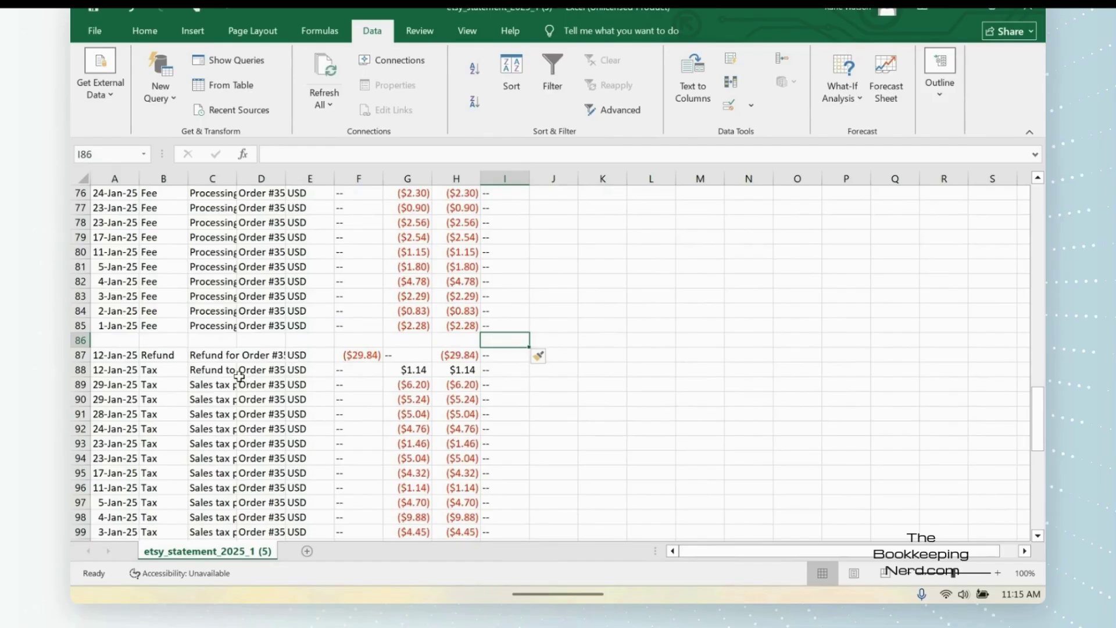
pyautogui.click(520, 371)
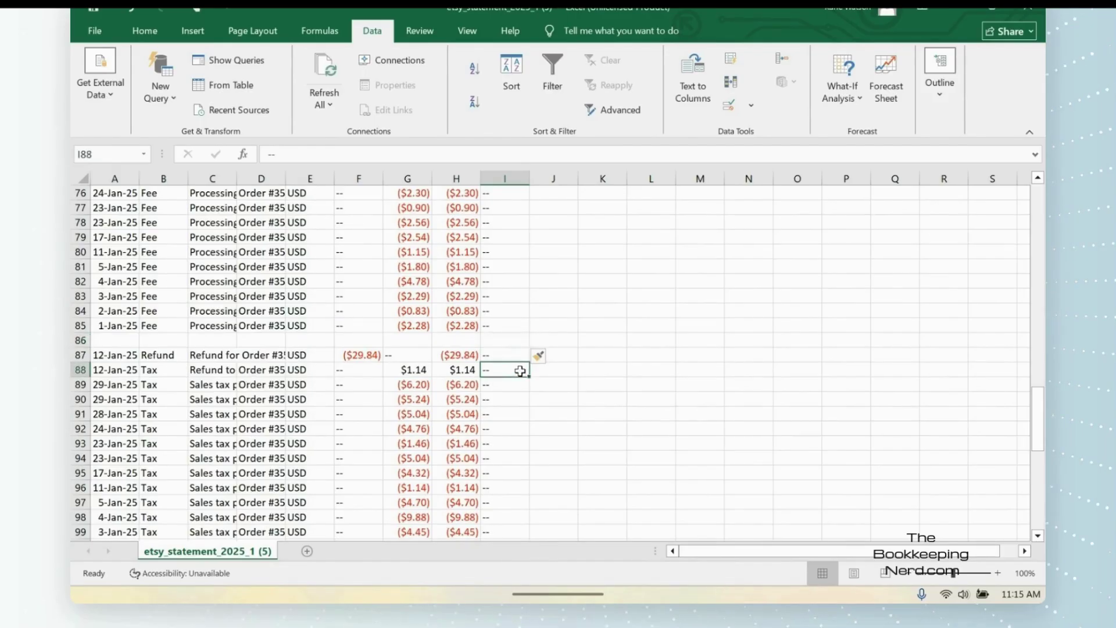
pyautogui.hotkey('ctrl', 'shift', '+')
pyautogui.click(379, 238)
pyautogui.click(407, 277)
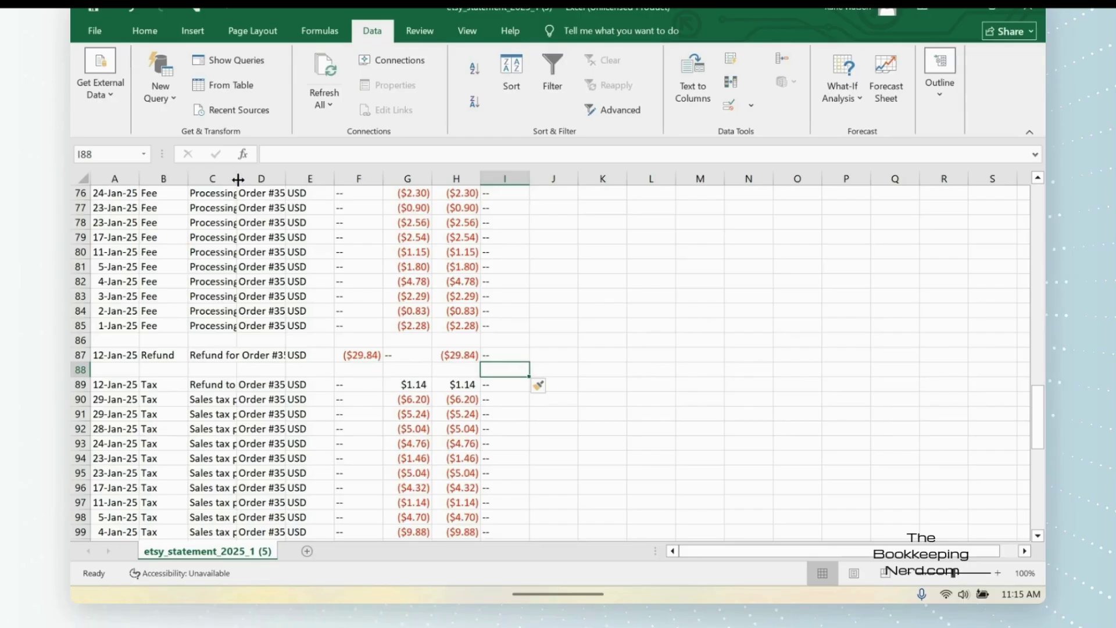
# Widen column C until the full titles are readable, and narrow it again to just fit "Processing fee".
pyautogui.moveTo(239, 179); pyautogui.dragTo(328, 180)
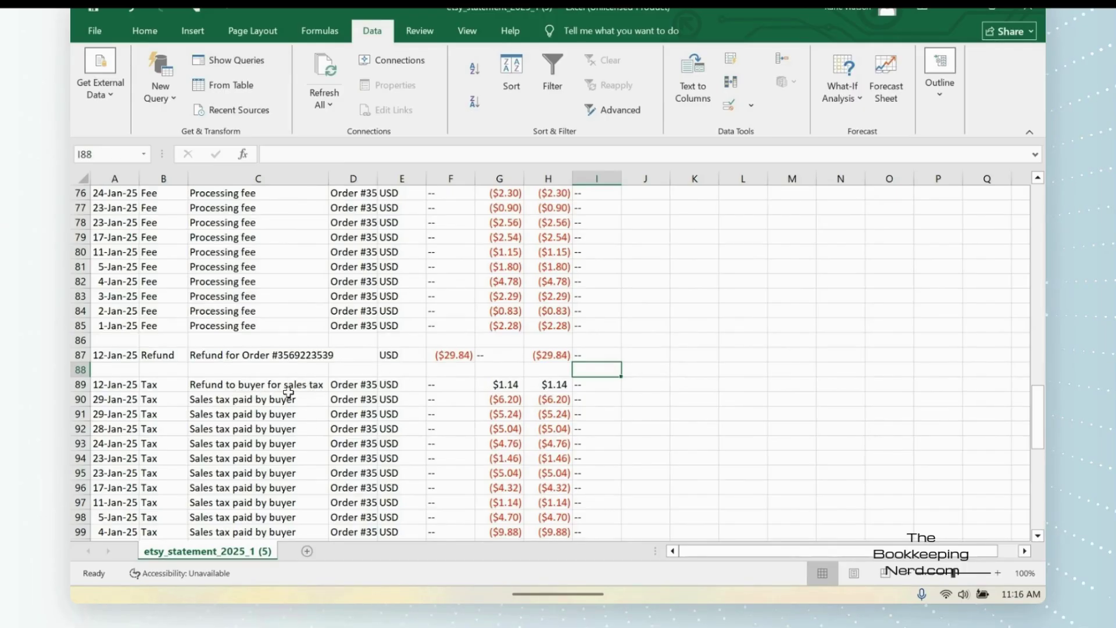
pyautogui.moveTo(328, 178); pyautogui.dragTo(283, 173)
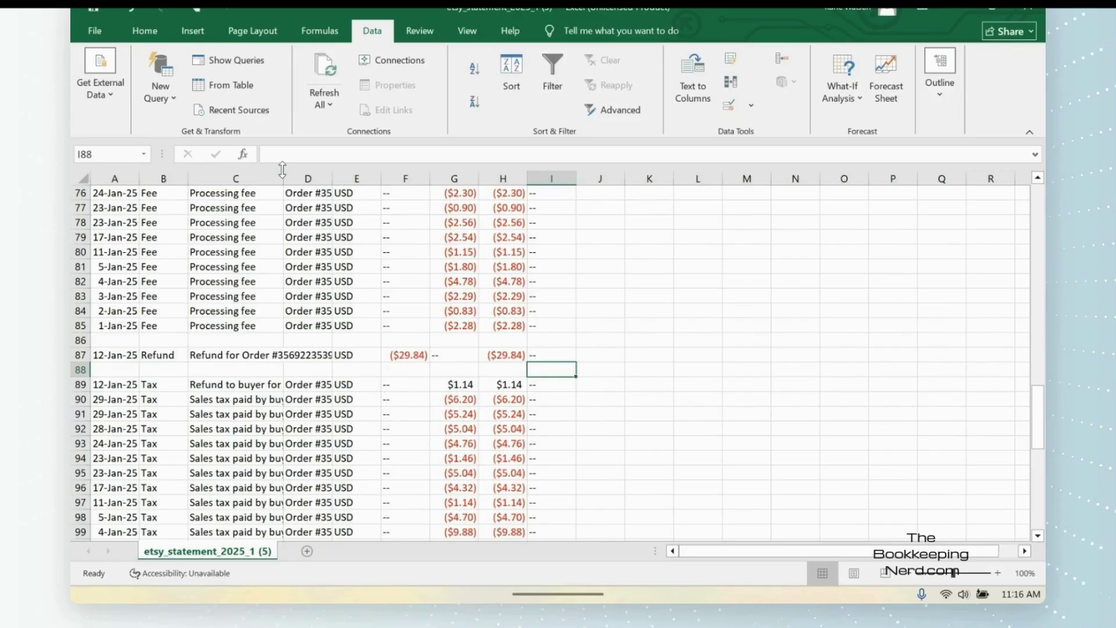
pyautogui.moveTo(283, 177); pyautogui.dragTo(260, 175)
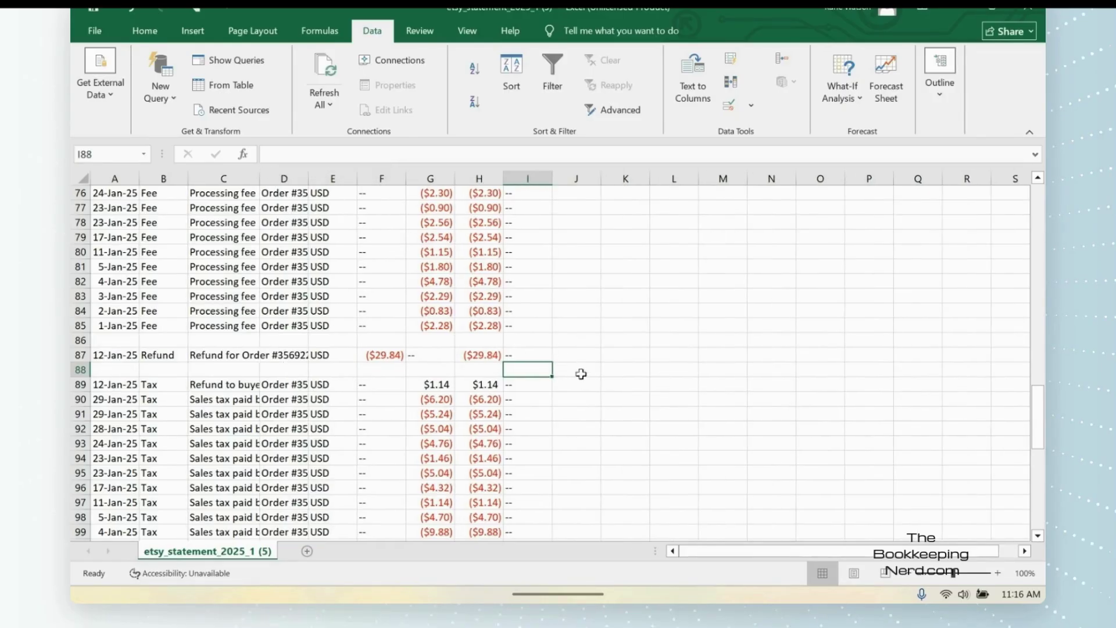
# Insert an entire blank row at row 90, between the sales tax refund and the sales tax paid by buyers.
pyautogui.click(538, 400)
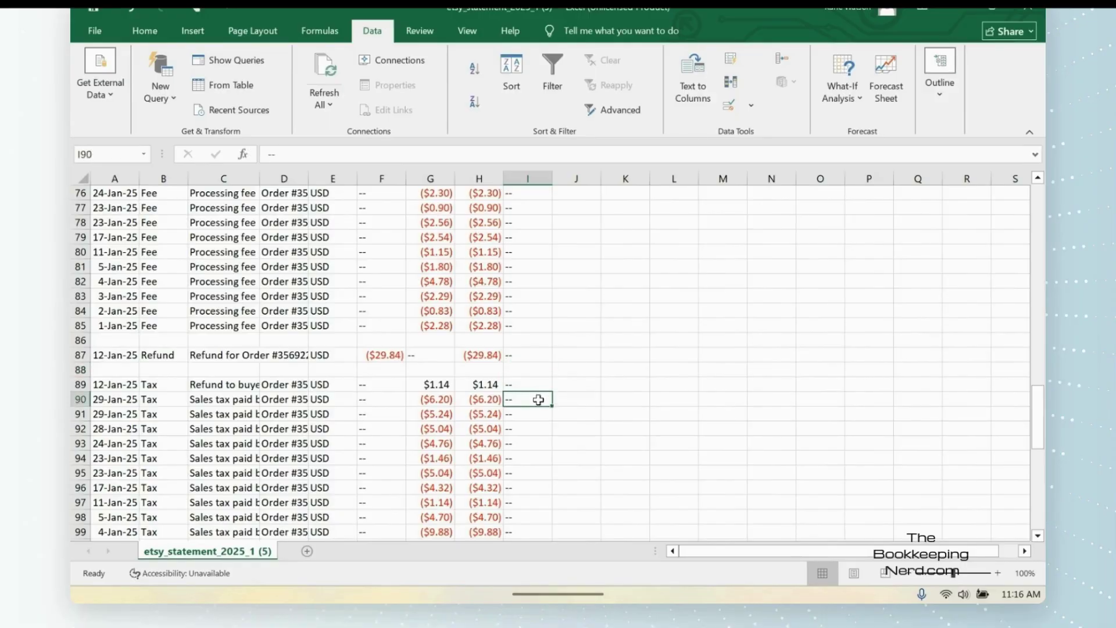
pyautogui.hotkey('ctrl', 'shift', '=')
pyautogui.click(378, 238)
pyautogui.click(402, 277)
# Insert an entire blank row at row 104, between the last sales tax entry and the first transaction fee.
pyautogui.scroll(-4, 597, 343)
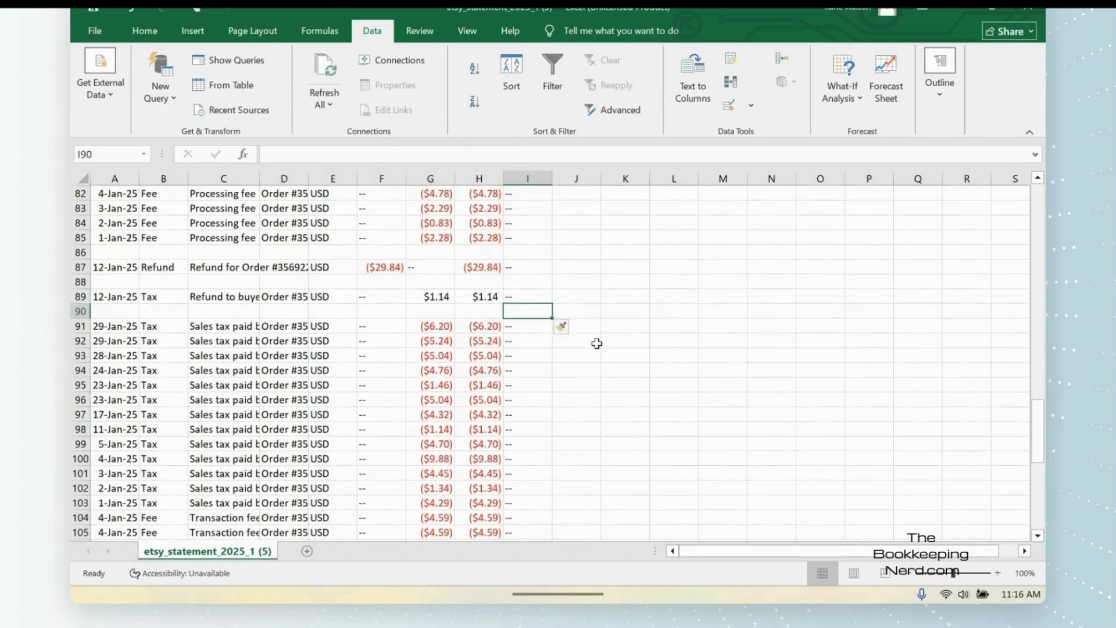
pyautogui.click(541, 429)
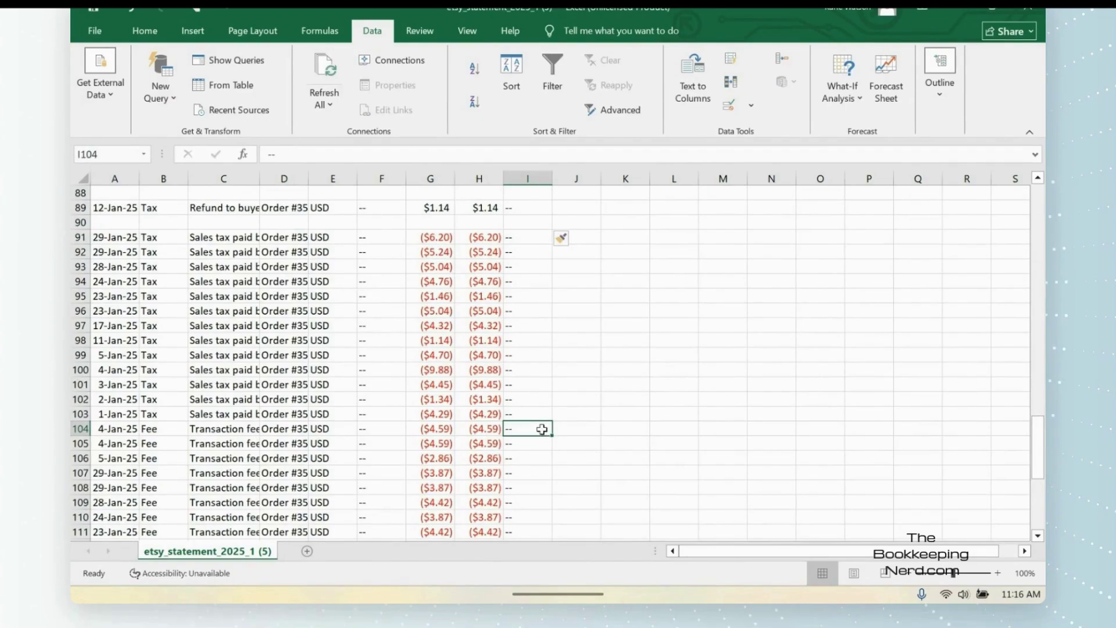
pyautogui.hotkey('ctrl', 'shift', '+')
pyautogui.click(377, 237)
pyautogui.click(401, 276)
# Mark the refund-charge payment in row 7 as "Done" in the Tax Details column.
pyautogui.scroll(-1, 606, 344)
pyautogui.scroll(-5, 606, 344)
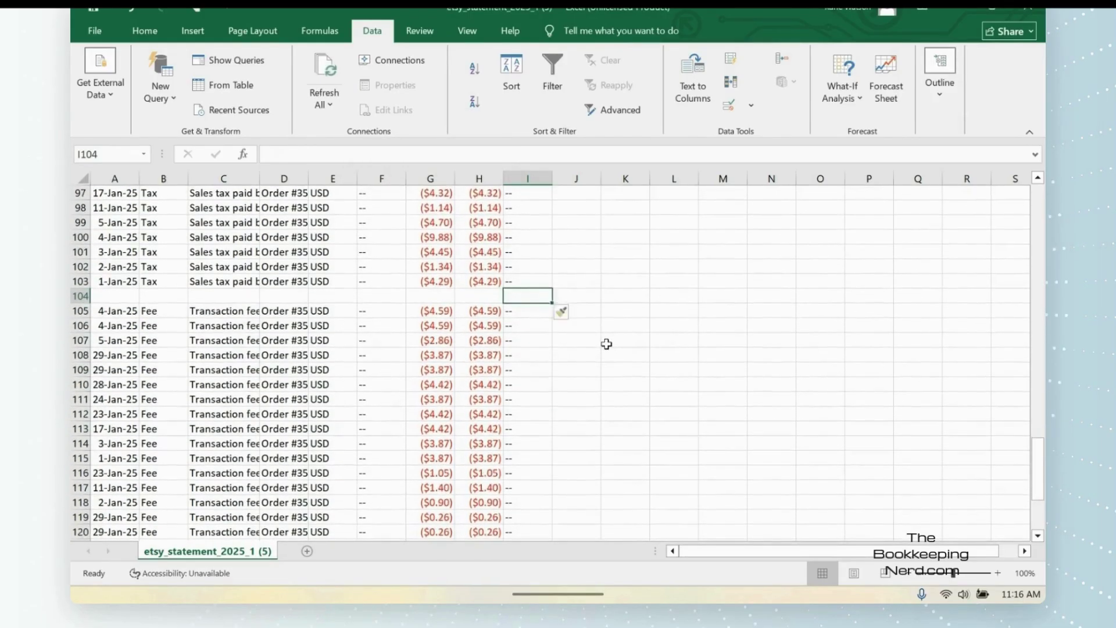
pyautogui.scroll(-2, 230, 465)
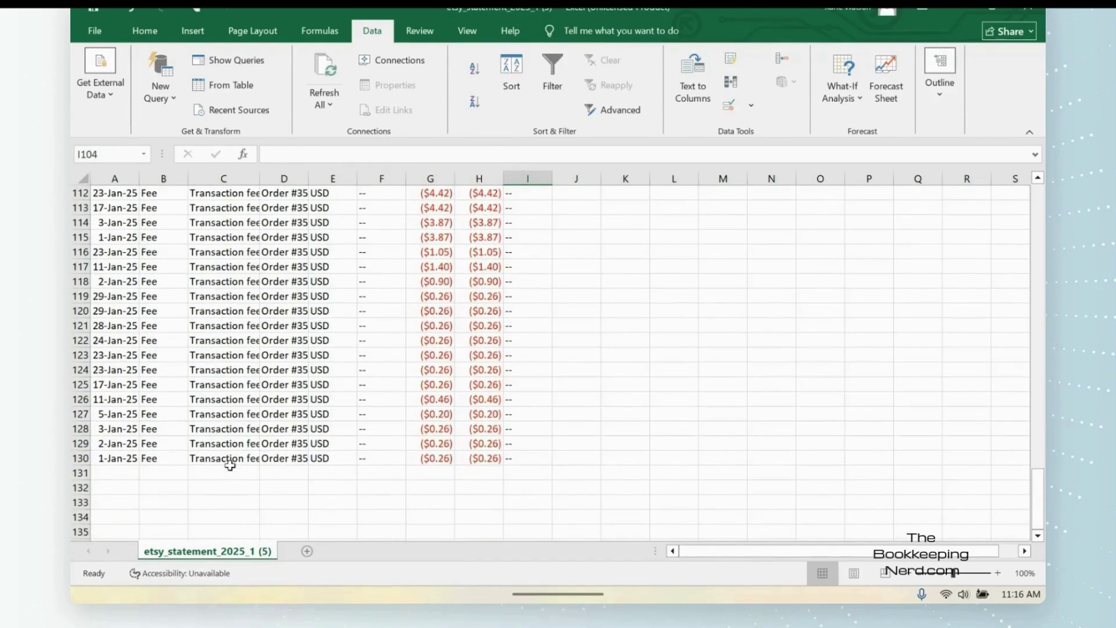
pyautogui.scroll(20, 633, 414)
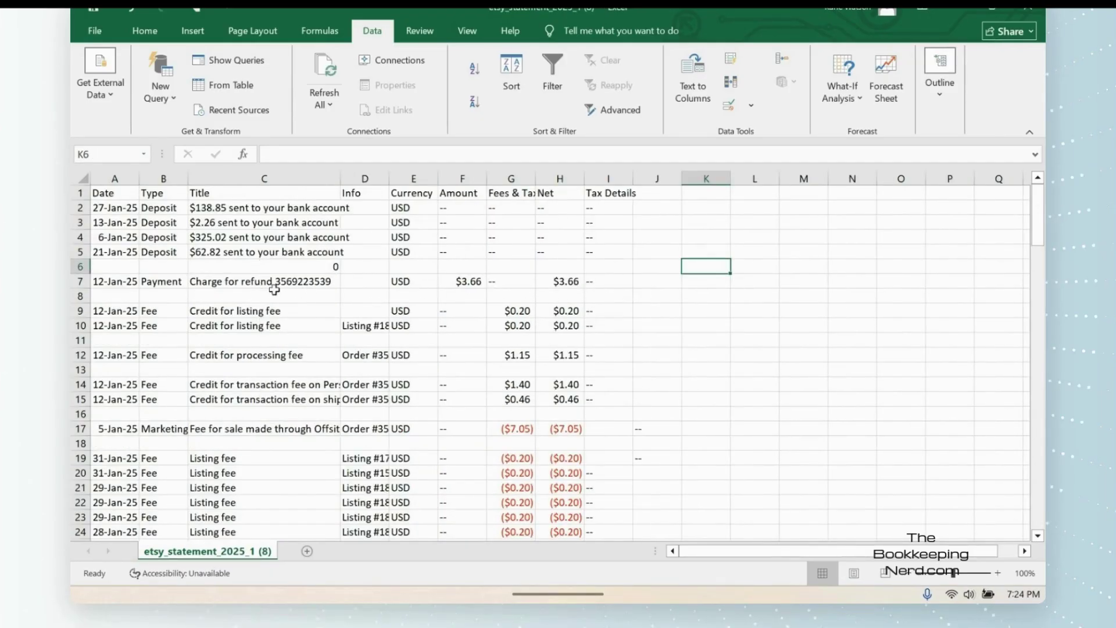
pyautogui.click(617, 283)
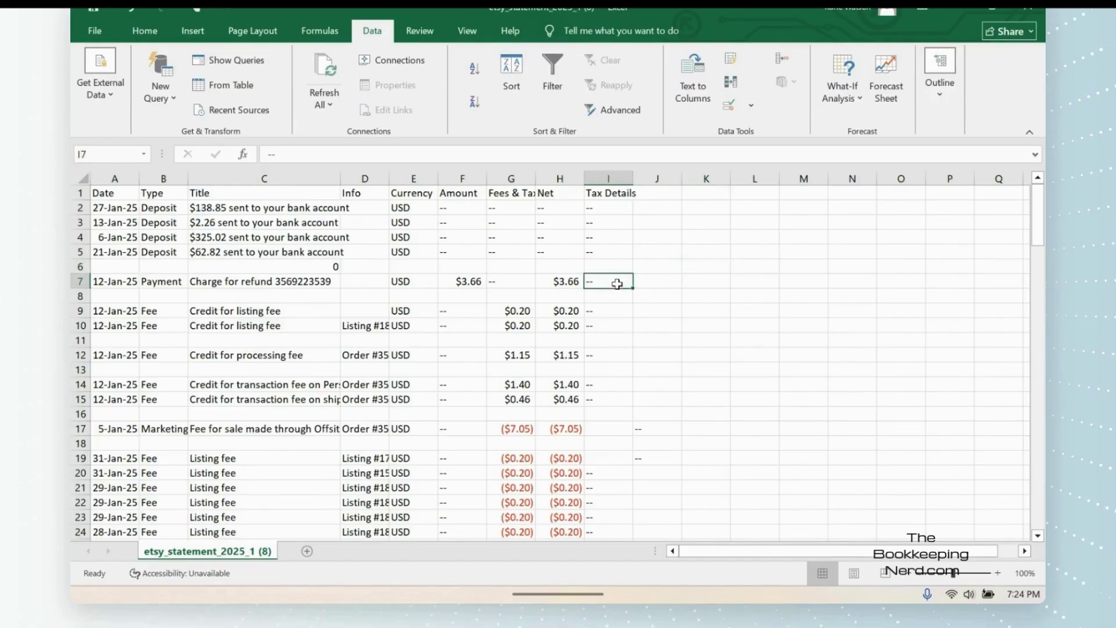
pyautogui.write('Done')
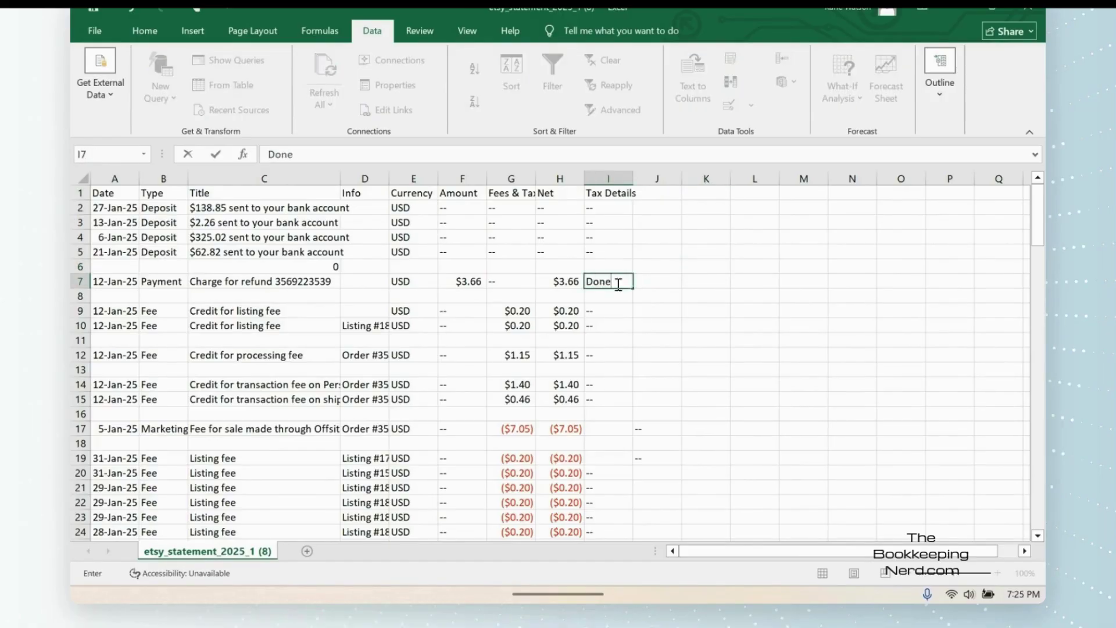
# Total the listing fee credits in cell H11 with a SUM of H9:H10.
pyautogui.click(572, 338)
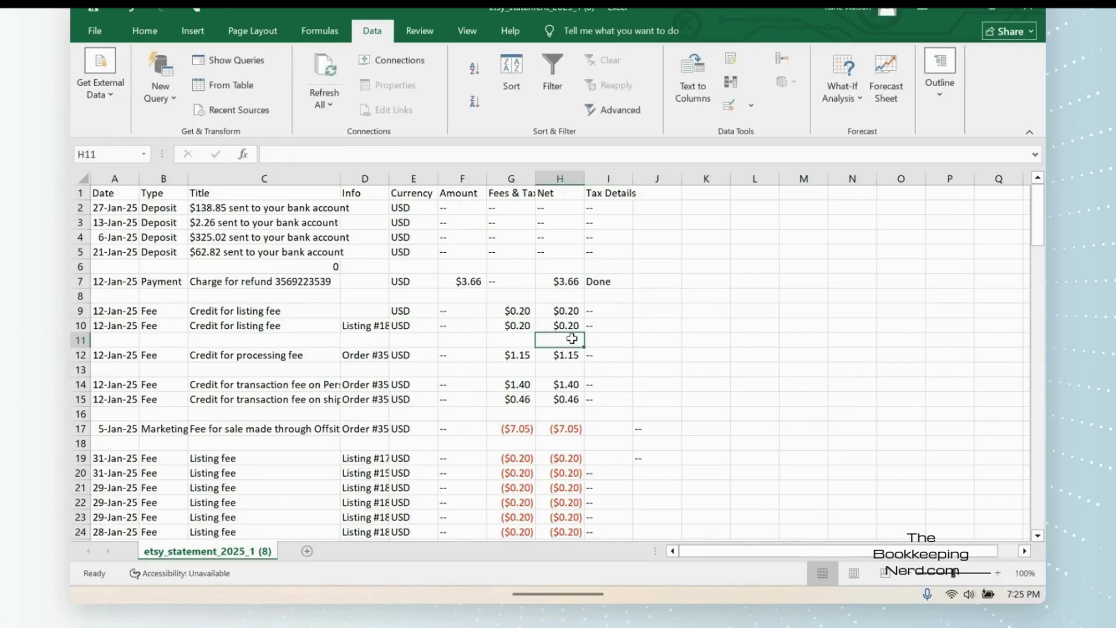
pyautogui.write('=sum(')
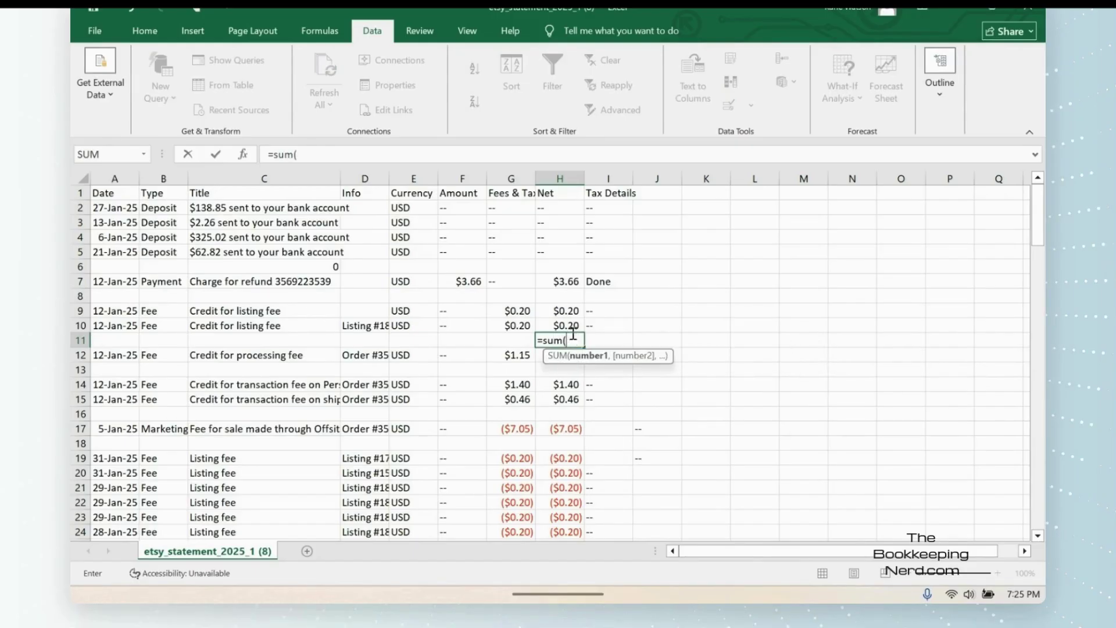
pyautogui.moveTo(569, 312); pyautogui.dragTo(570, 330)
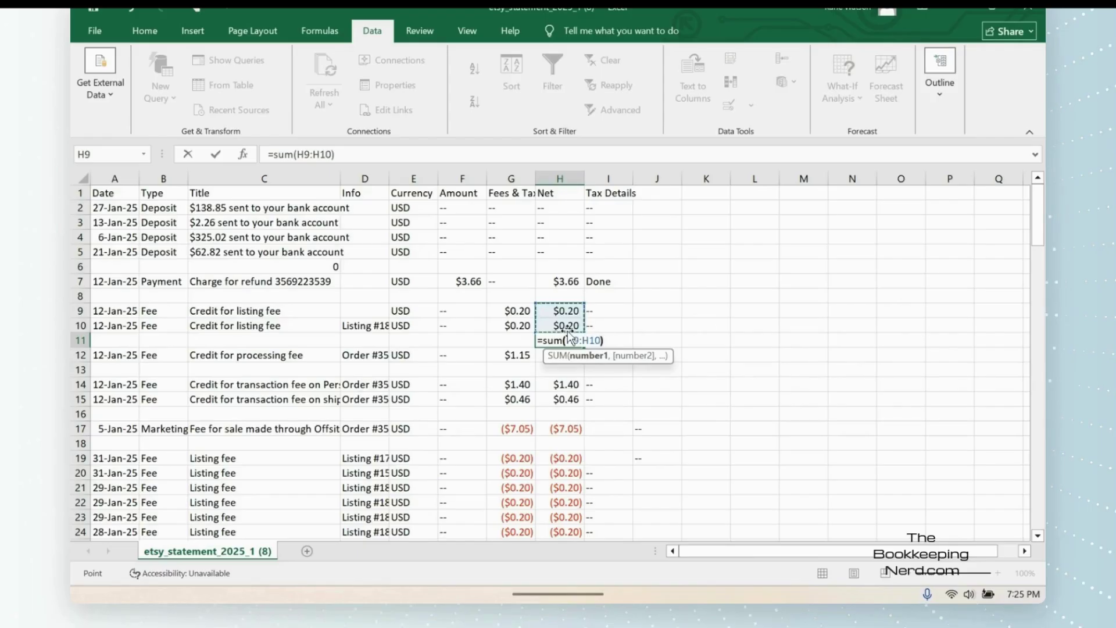
pyautogui.press('Return')
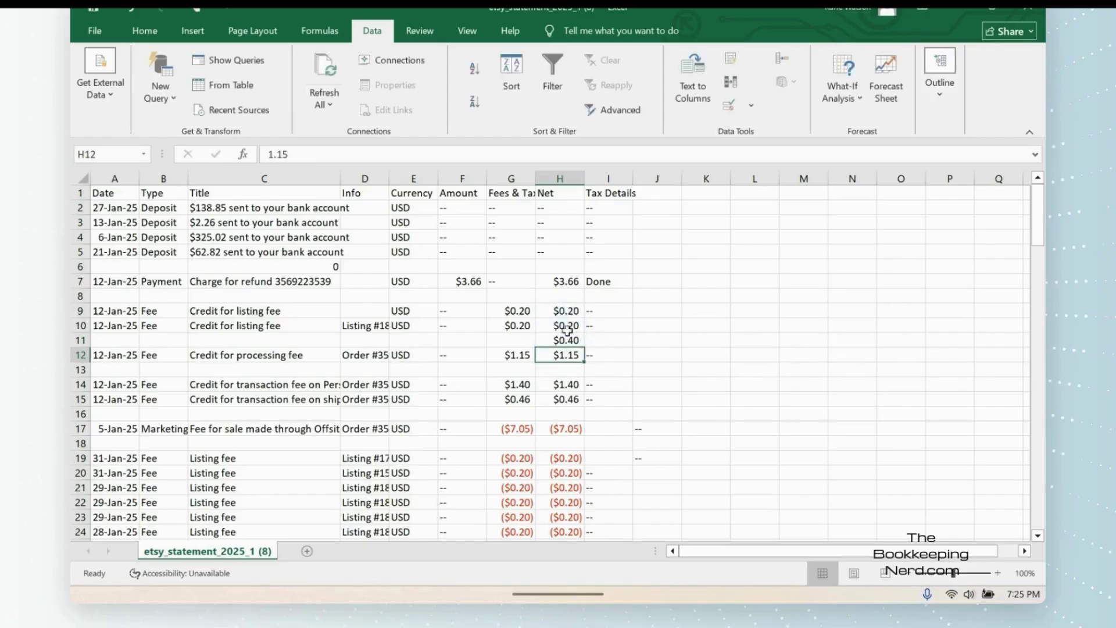
# Enter "Done" in cells I11 and I12 for the listing fee credit total and the processing fee credit.
pyautogui.click(624, 341)
pyautogui.write('Done')
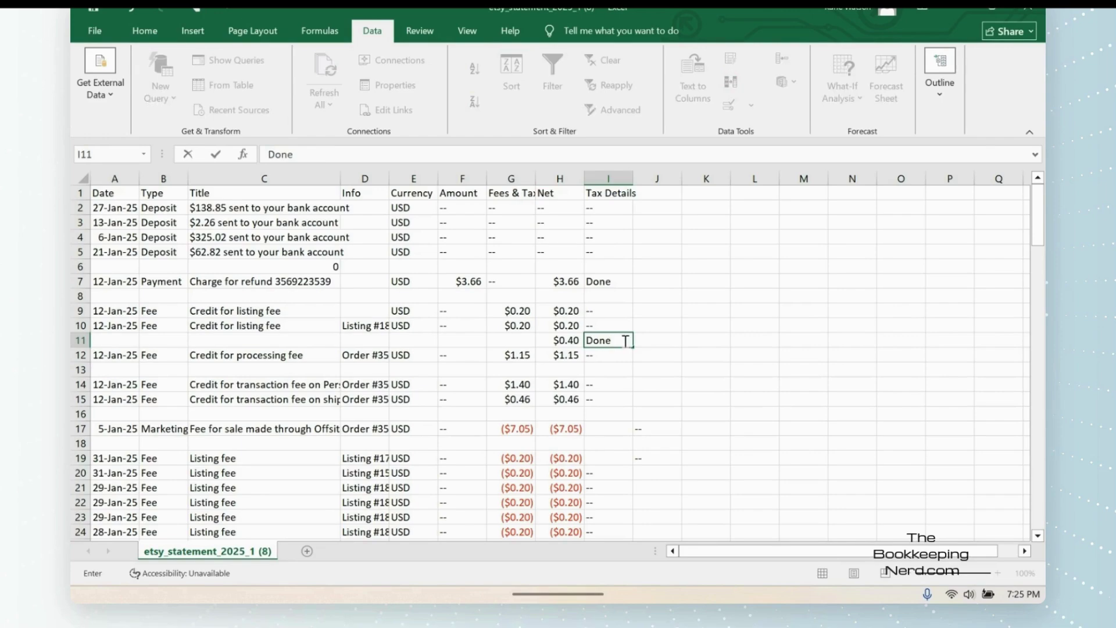
pyautogui.click(621, 360)
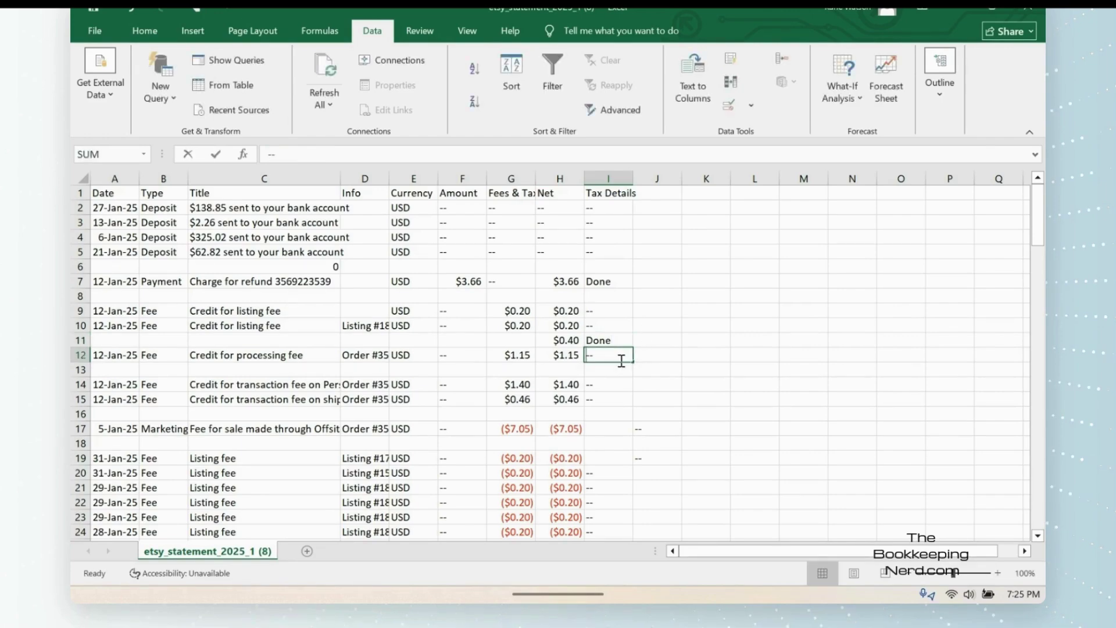
pyautogui.write('Done')
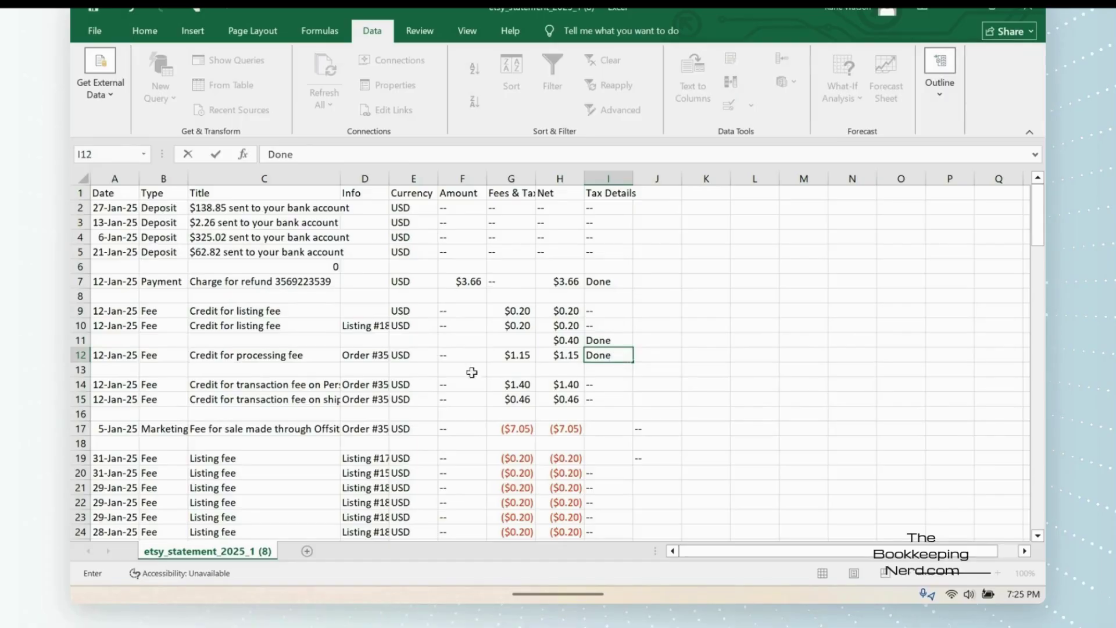
# Total the transaction fee credits in cell H16 with the formula =sum(H14:H15).
pyautogui.click(572, 414)
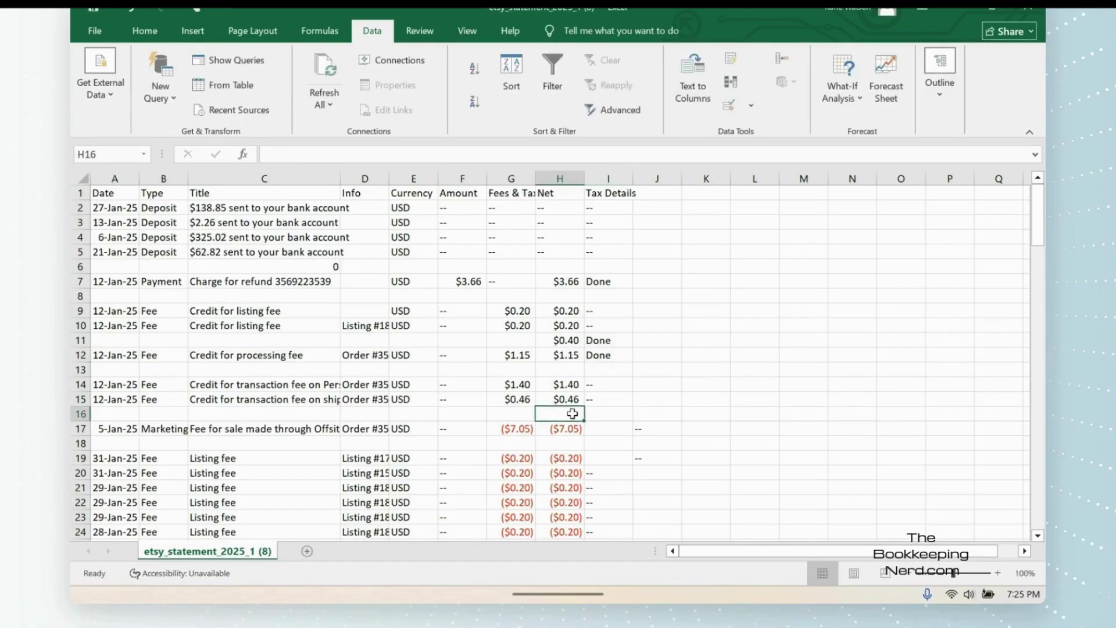
pyautogui.write('=sum(')
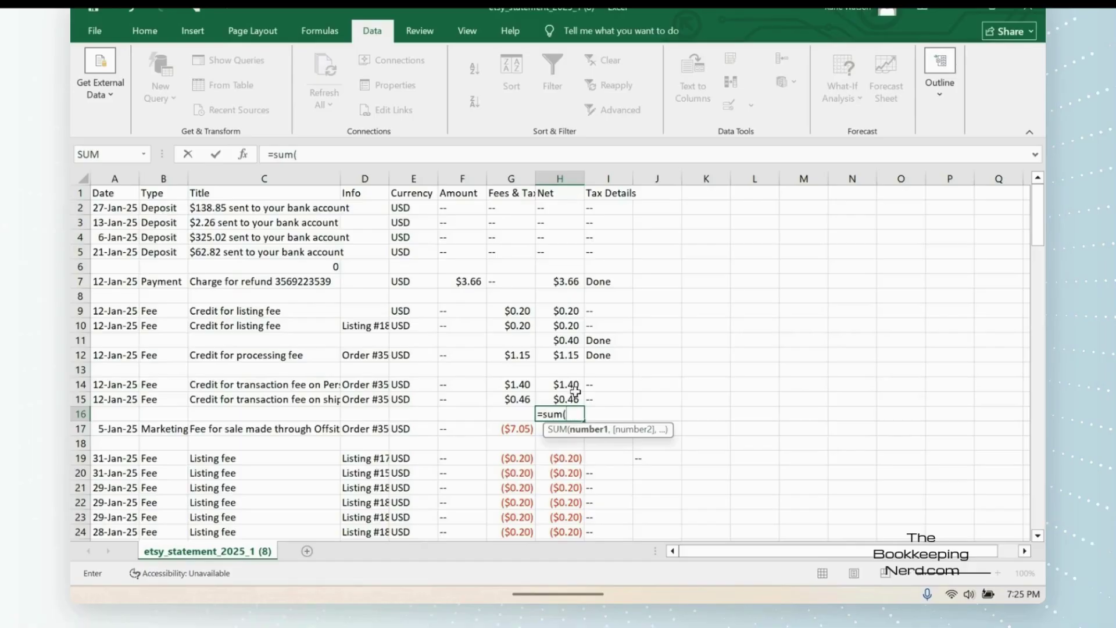
pyautogui.moveTo(573, 384); pyautogui.dragTo(573, 400)
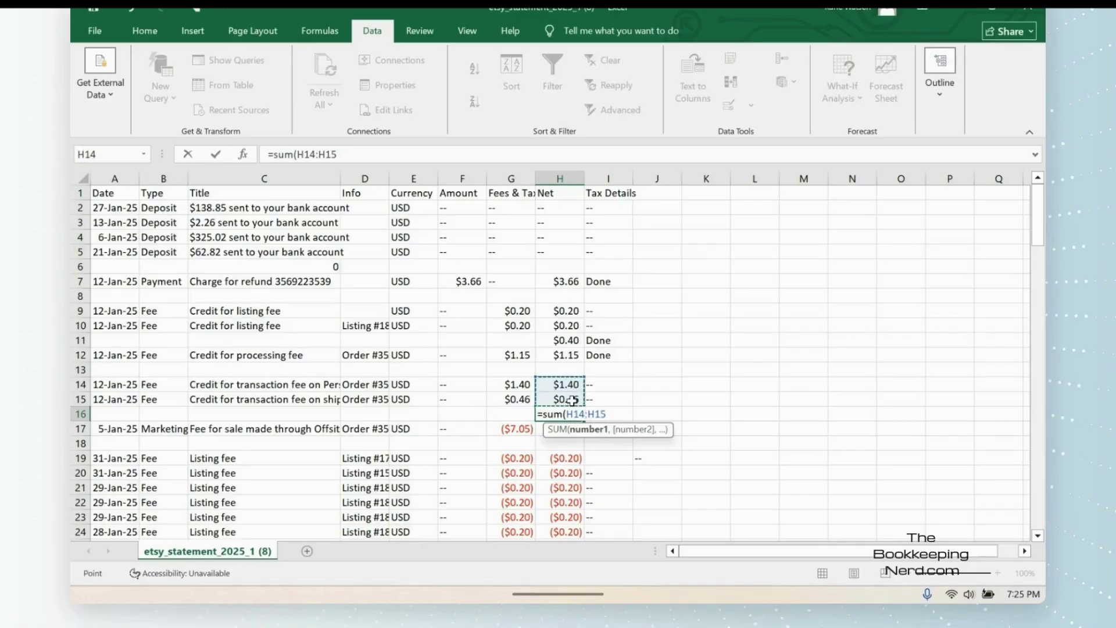
pyautogui.write(')')
pyautogui.press('Return')
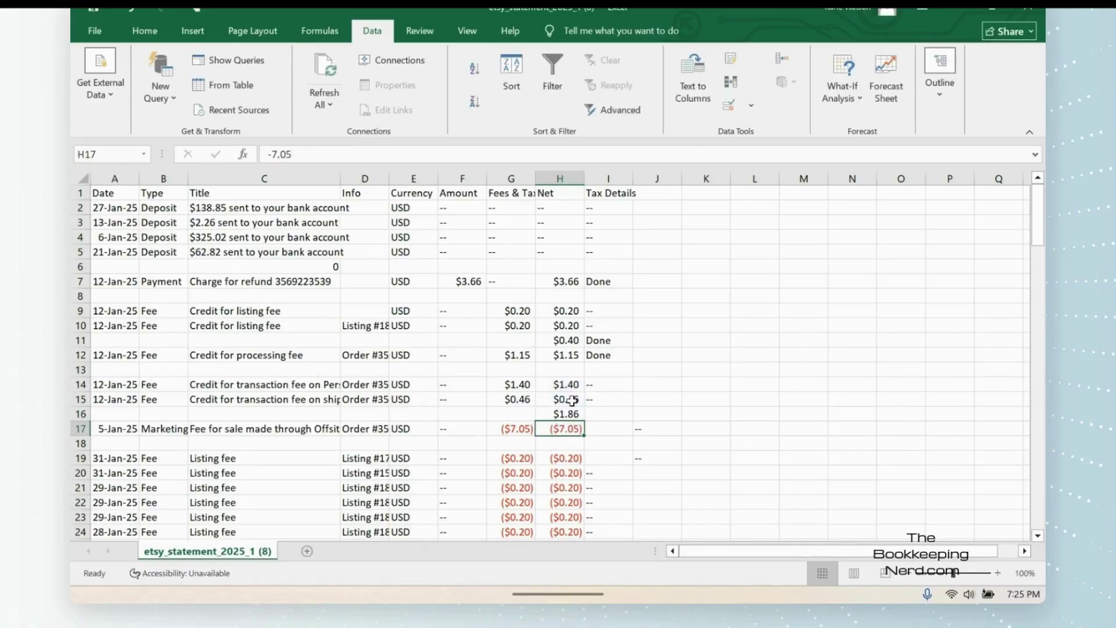
# Enter "Sone" in I16 beside the transaction fee credit total and "Done" in I17 for the Marketing fee.
pyautogui.click(622, 412)
pyautogui.write('Sone')
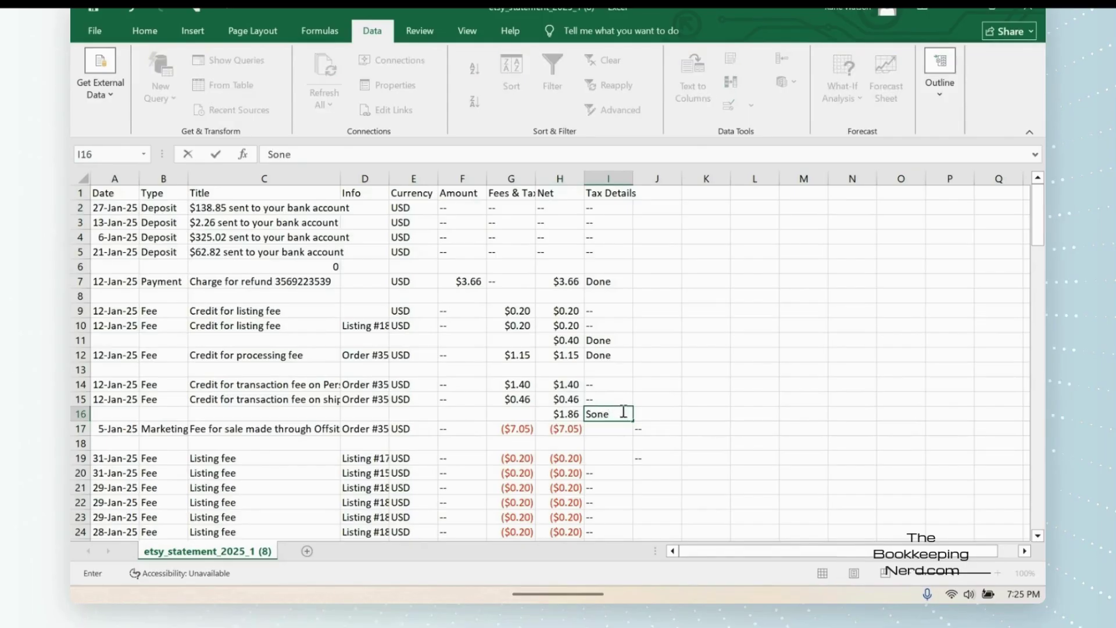
pyautogui.press('Return')
pyautogui.write('Done')
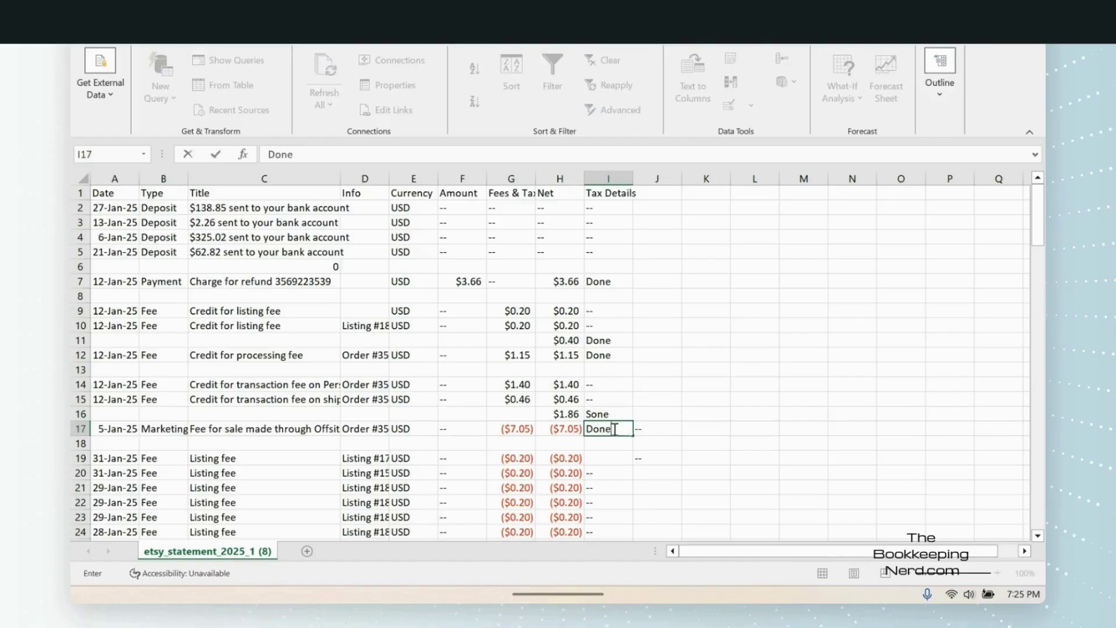
pyautogui.scroll(-1, 708, 395)
pyautogui.scroll(-5, 708, 395)
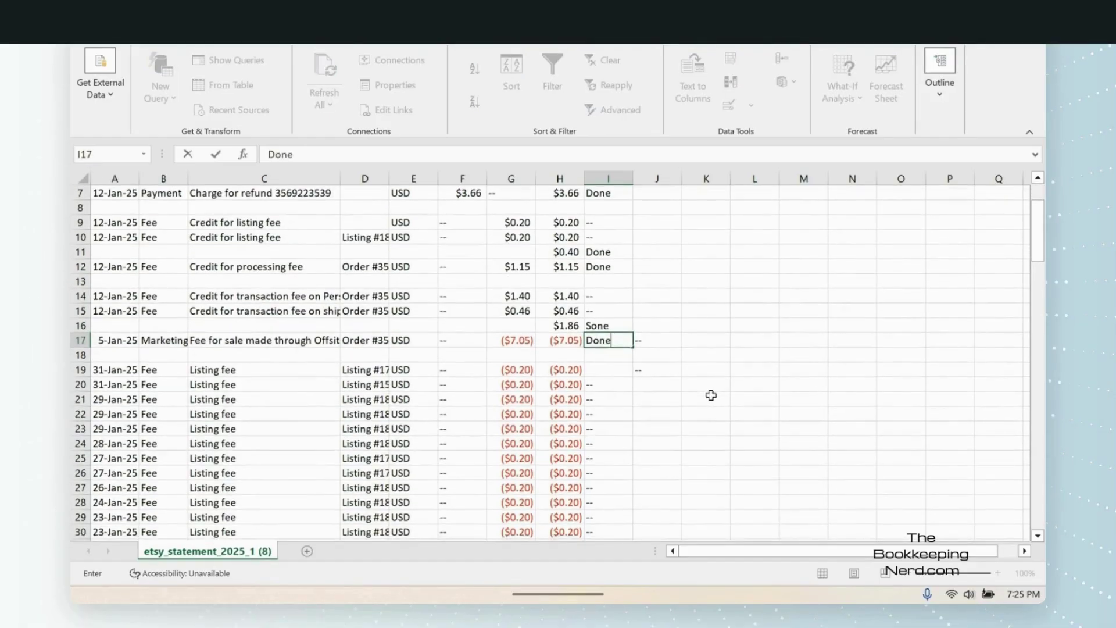
# Total the listing fees in cell H60 with a SUM of H19:H59.
pyautogui.scroll(-7, 711, 396)
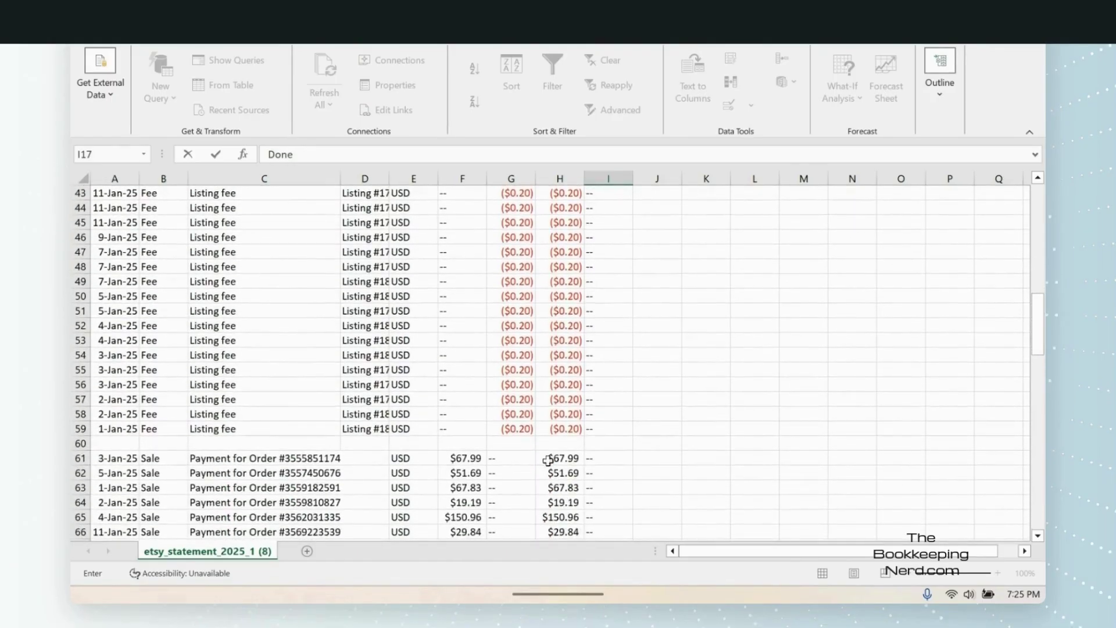
pyautogui.click(571, 444)
pyautogui.write('=sum(')
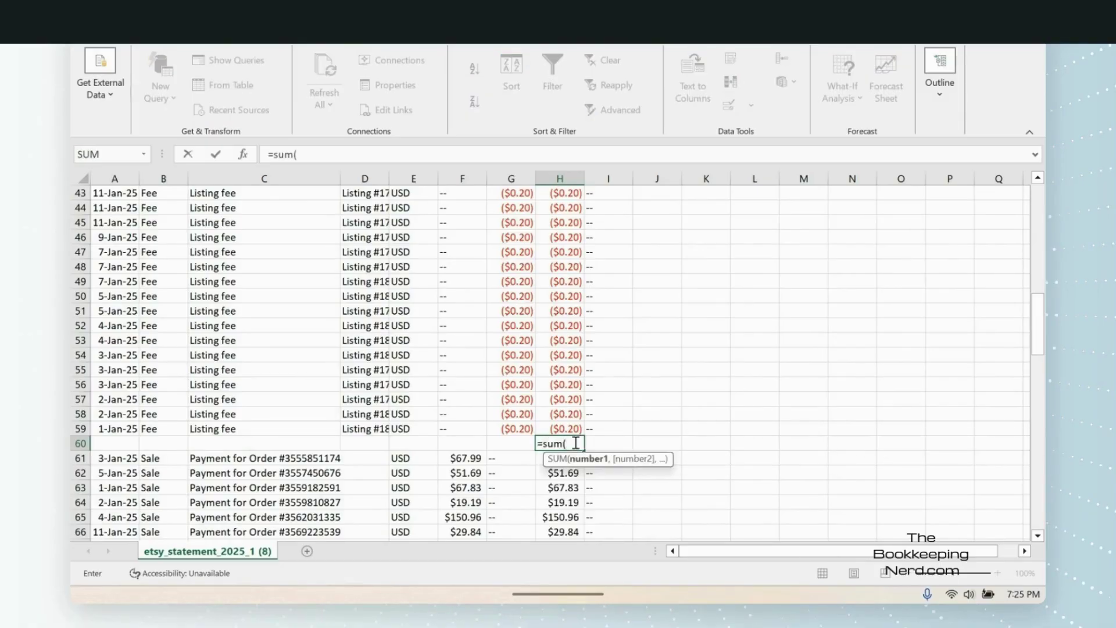
pyautogui.scroll(8, 621, 347)
pyautogui.scroll(2, 621, 347)
pyautogui.moveTo(561, 282); pyautogui.dragTo(573, 518)
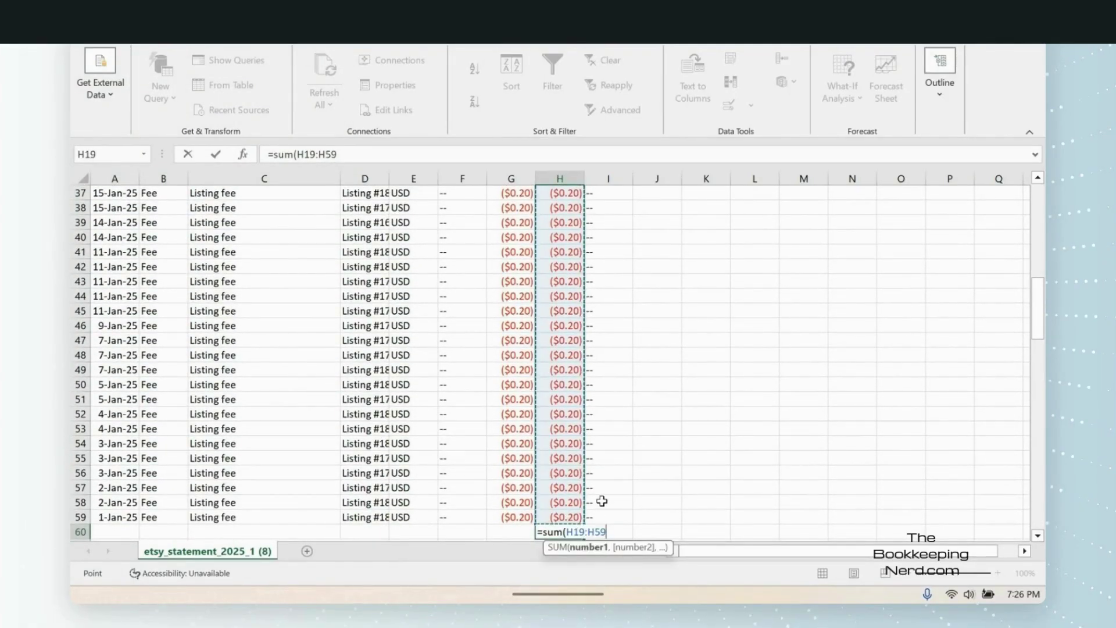
pyautogui.press('Return')
# Enter "done" in I60 beside the listing fee total and clear the misplaced "Done" from I61.
pyautogui.click(621, 532)
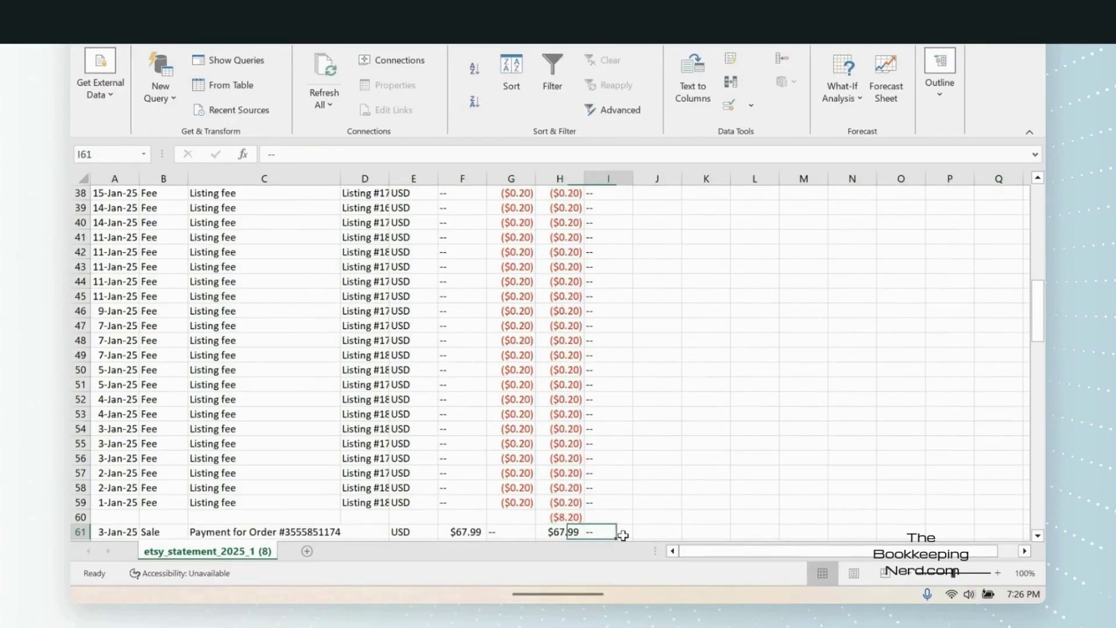
pyautogui.write('Done')
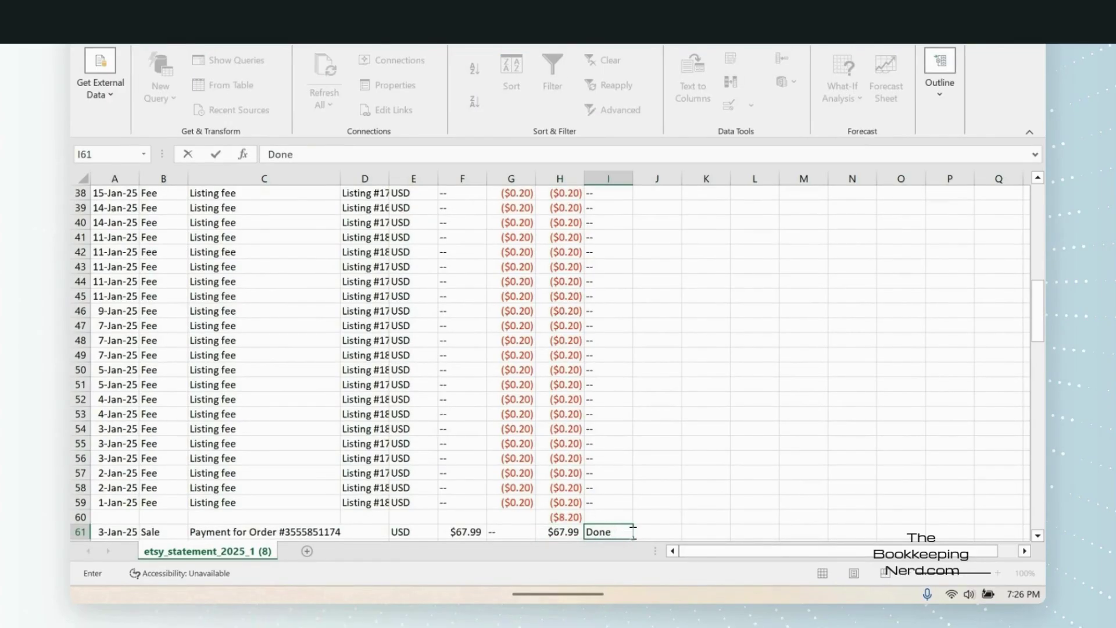
pyautogui.scroll(-2, 709, 441)
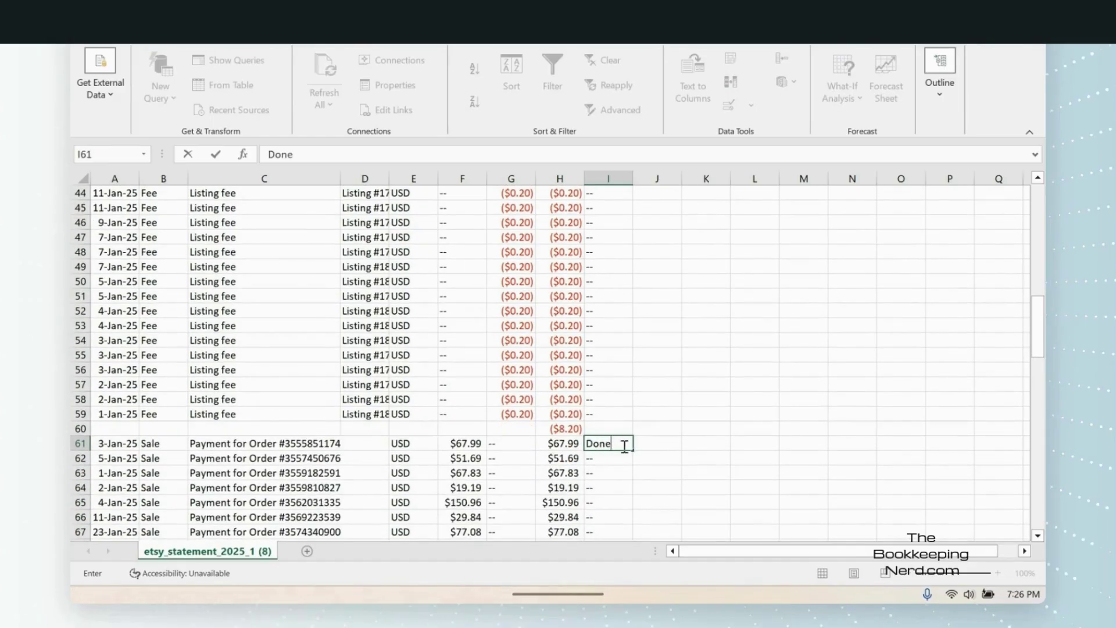
pyautogui.click(614, 429)
pyautogui.write('done')
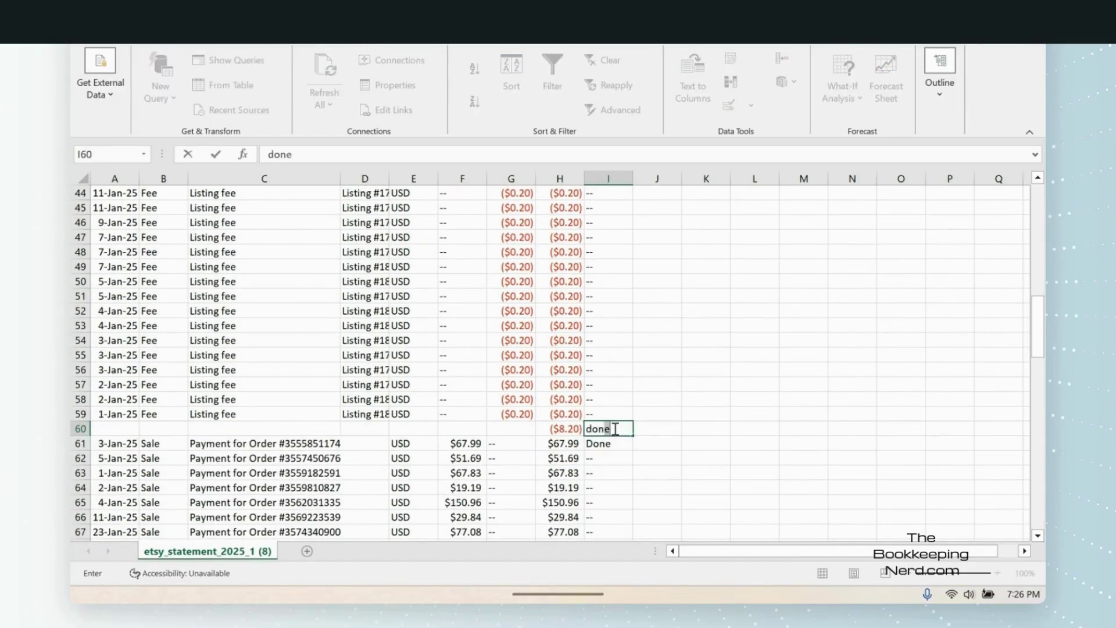
pyautogui.click(619, 444)
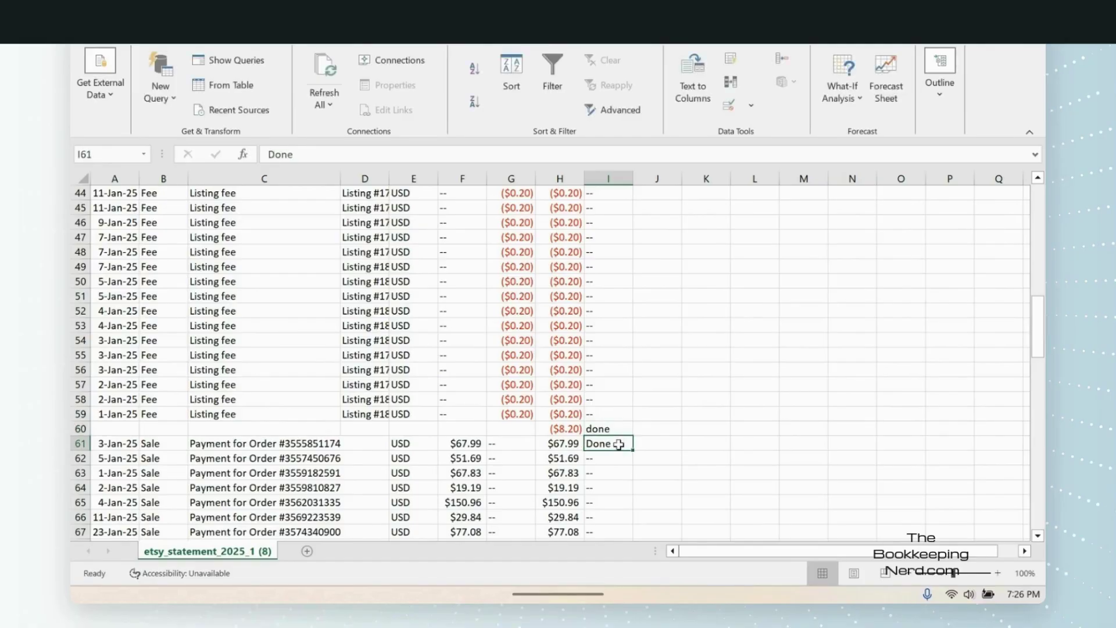
pyautogui.press('BackSpace')
# Total the sale payments in H74 with the formula =sum(H61:H73) and enter "done" beside it in I74.
pyautogui.scroll(-2, 847, 386)
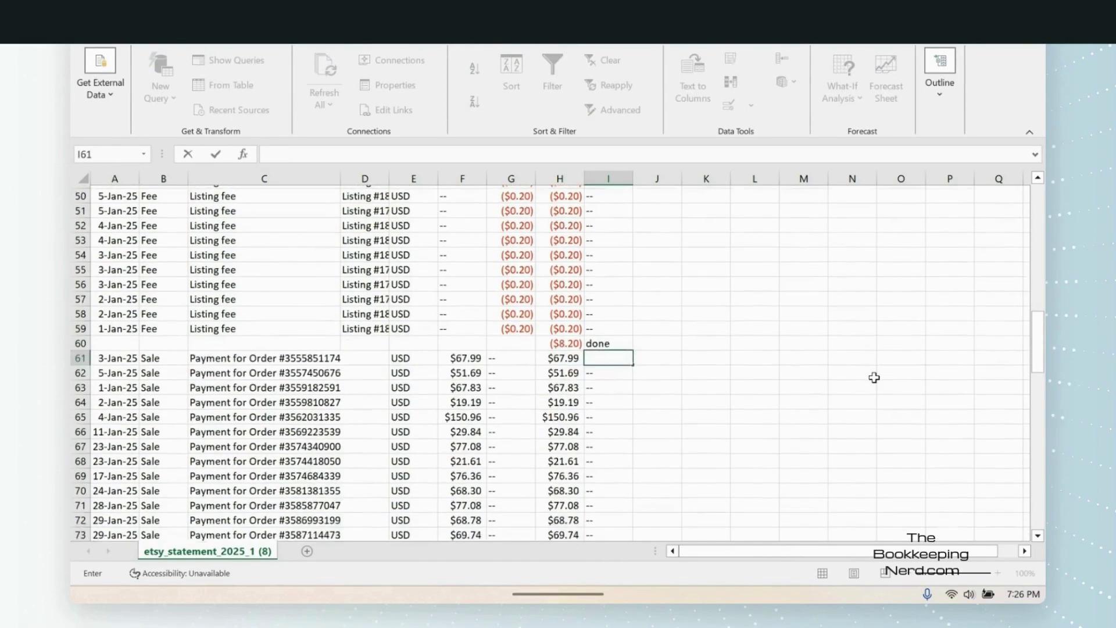
pyautogui.scroll(-2, 872, 379)
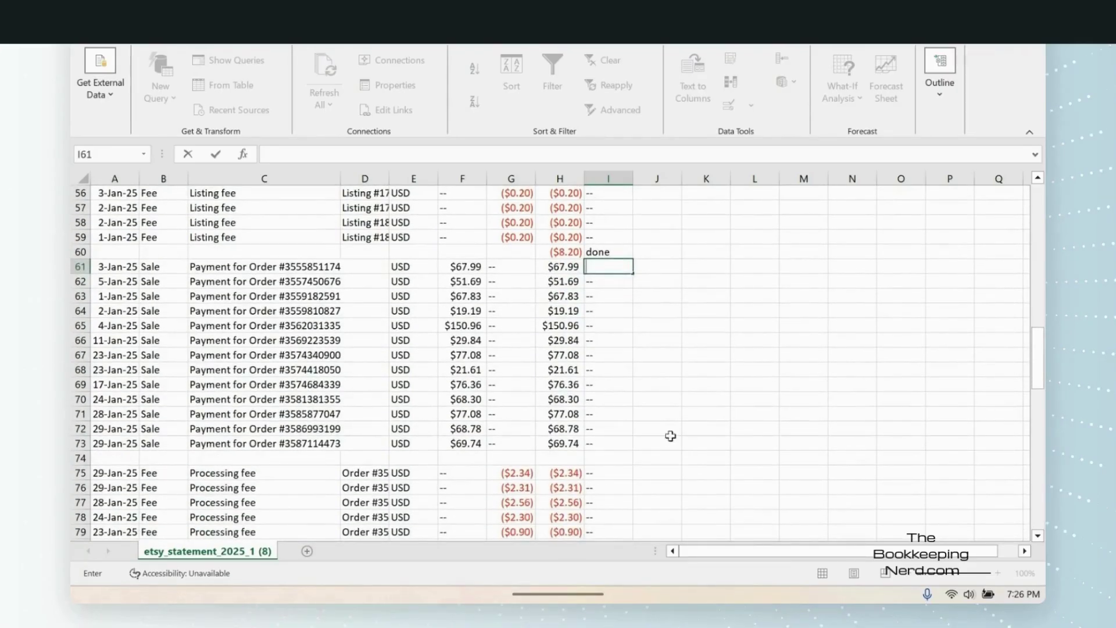
pyautogui.click(575, 457)
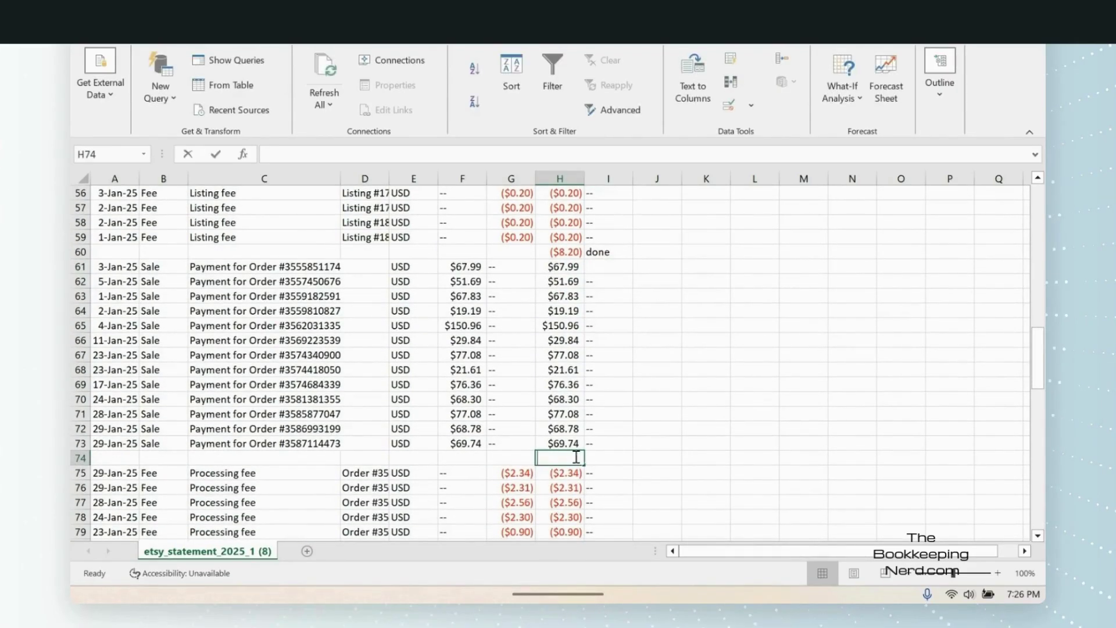
pyautogui.write('=sum(')
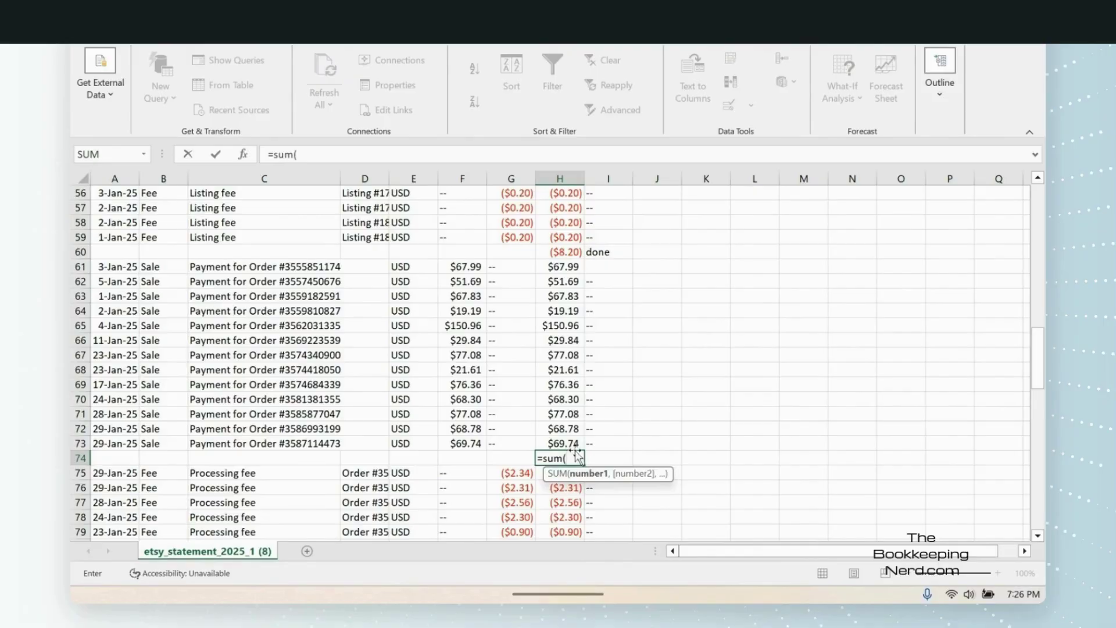
pyautogui.moveTo(573, 265); pyautogui.dragTo(568, 443)
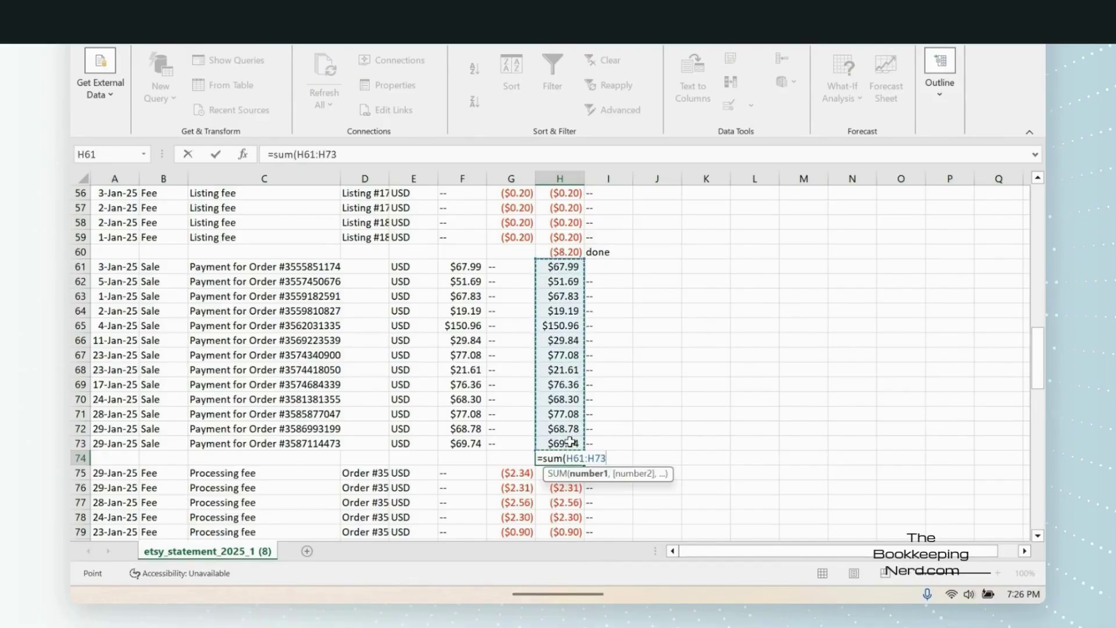
pyautogui.write('_')
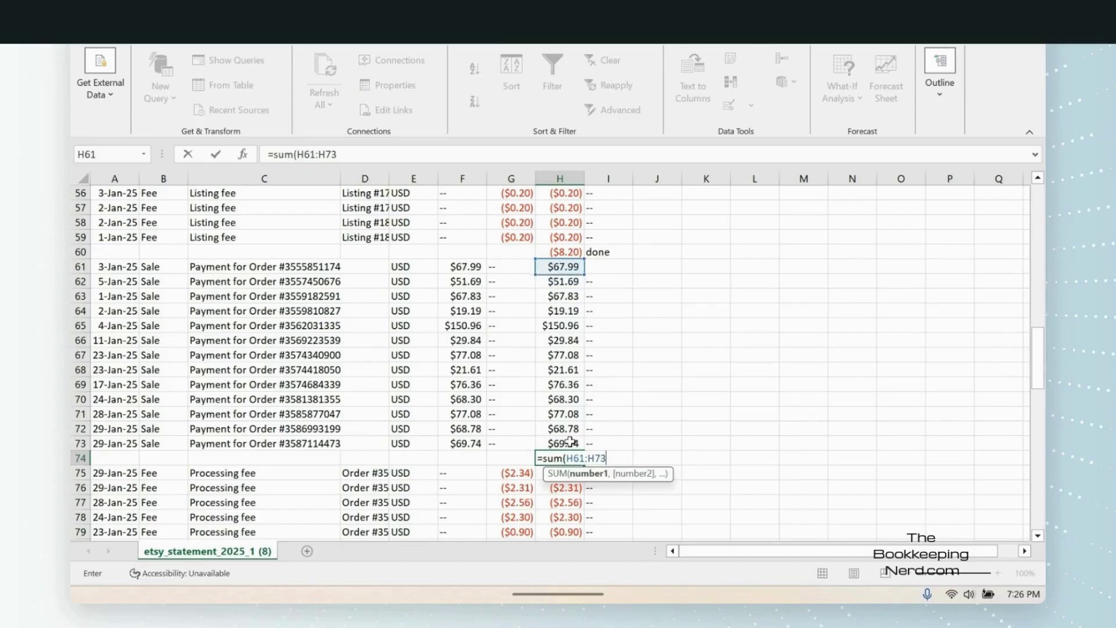
pyautogui.press('BackSpace')
pyautogui.write(')')
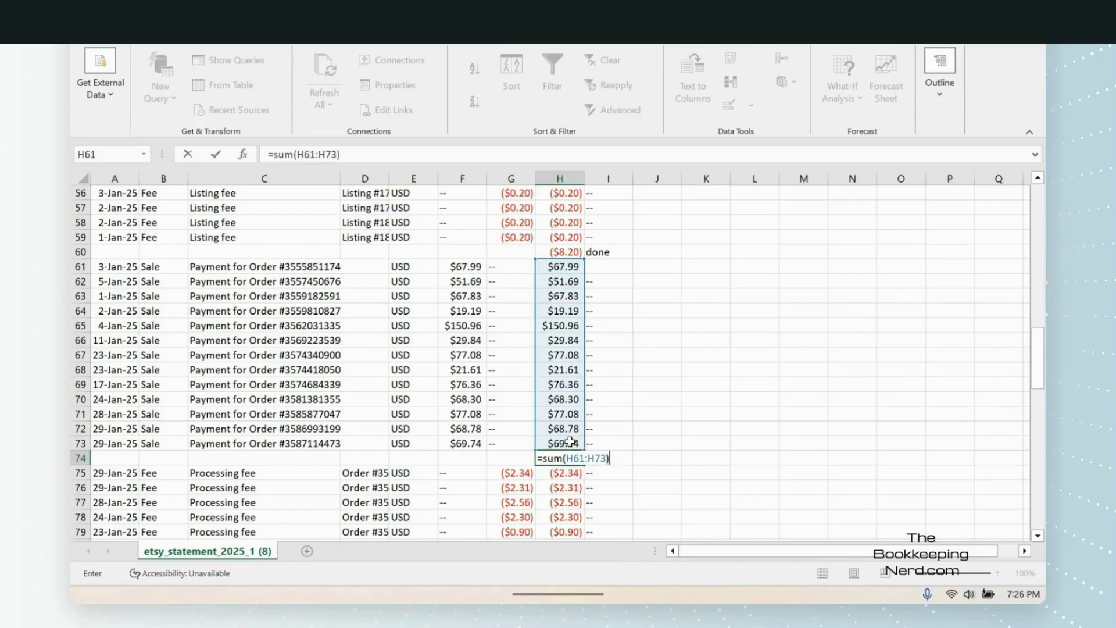
pyautogui.press('Return')
pyautogui.click(608, 460)
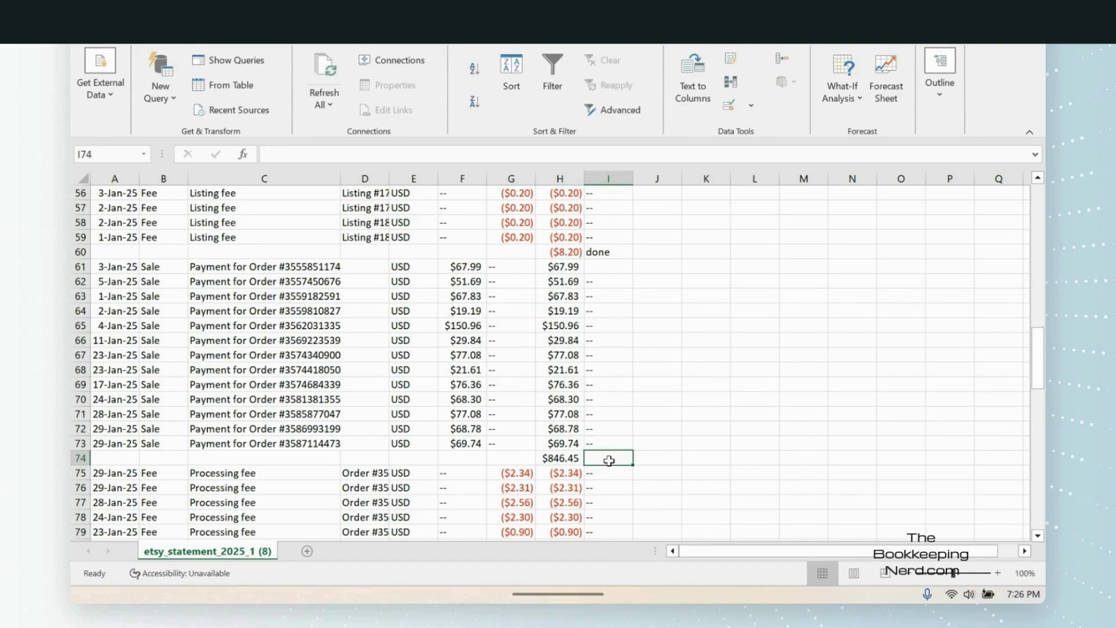
pyautogui.write('done')
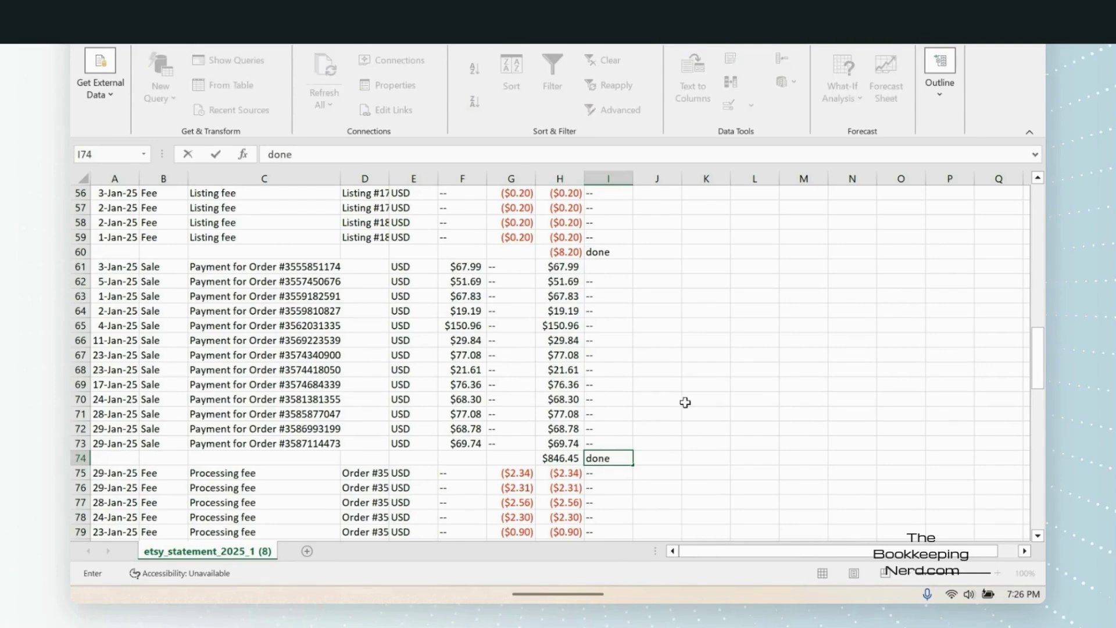
# Total the processing fees in cell H88 with the formula =sum(H75:H87).
pyautogui.scroll(-1, 682, 401)
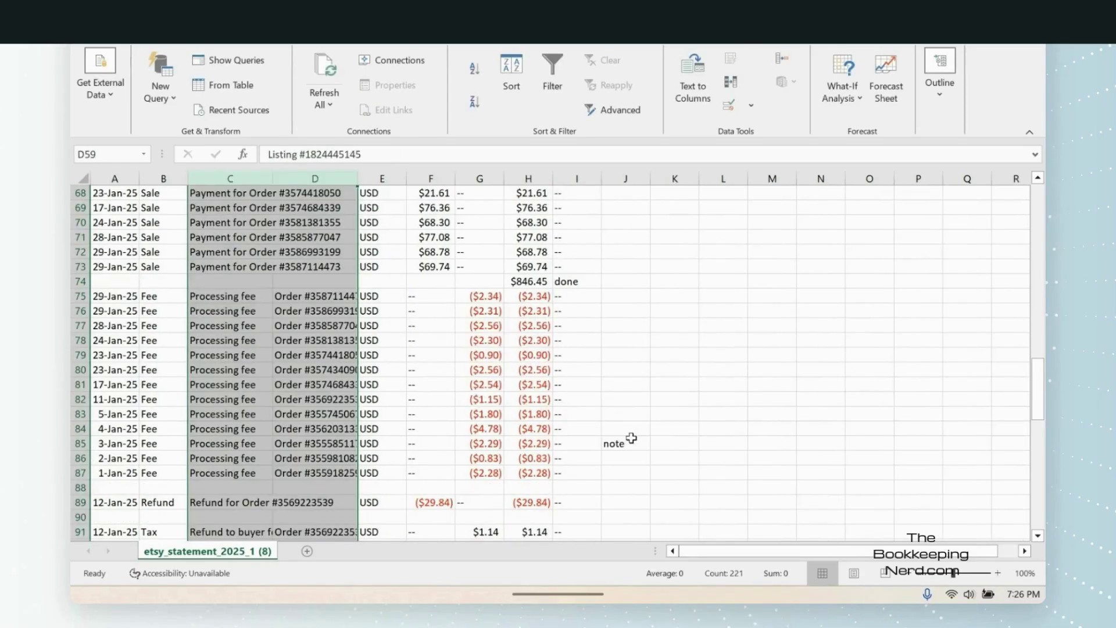
pyautogui.click(540, 488)
pyautogui.write('=sum(')
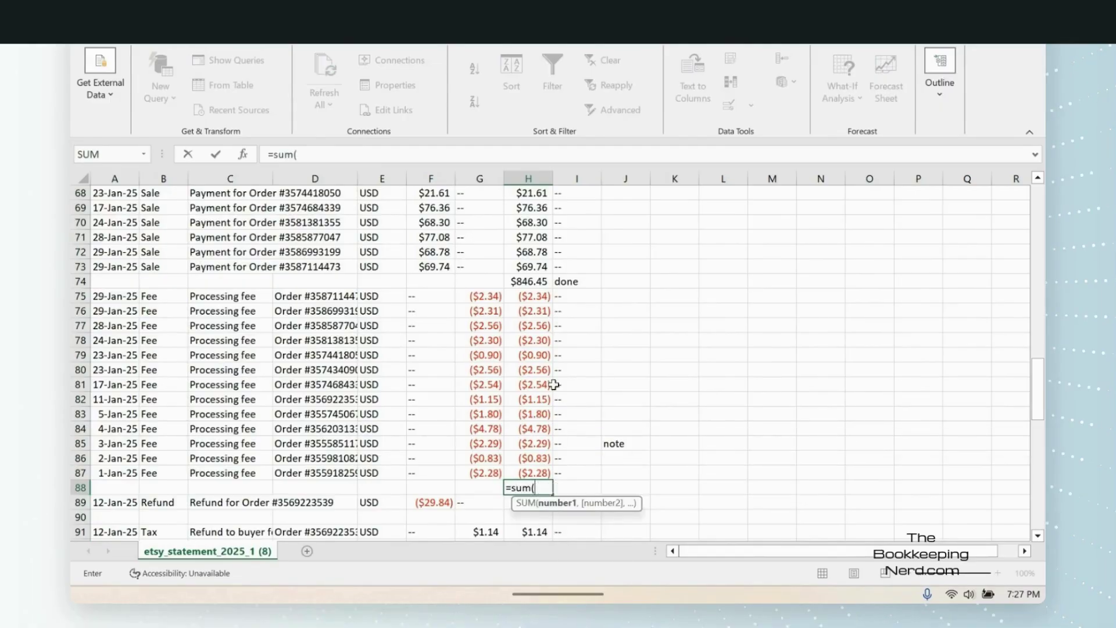
pyautogui.moveTo(531, 297); pyautogui.dragTo(527, 468)
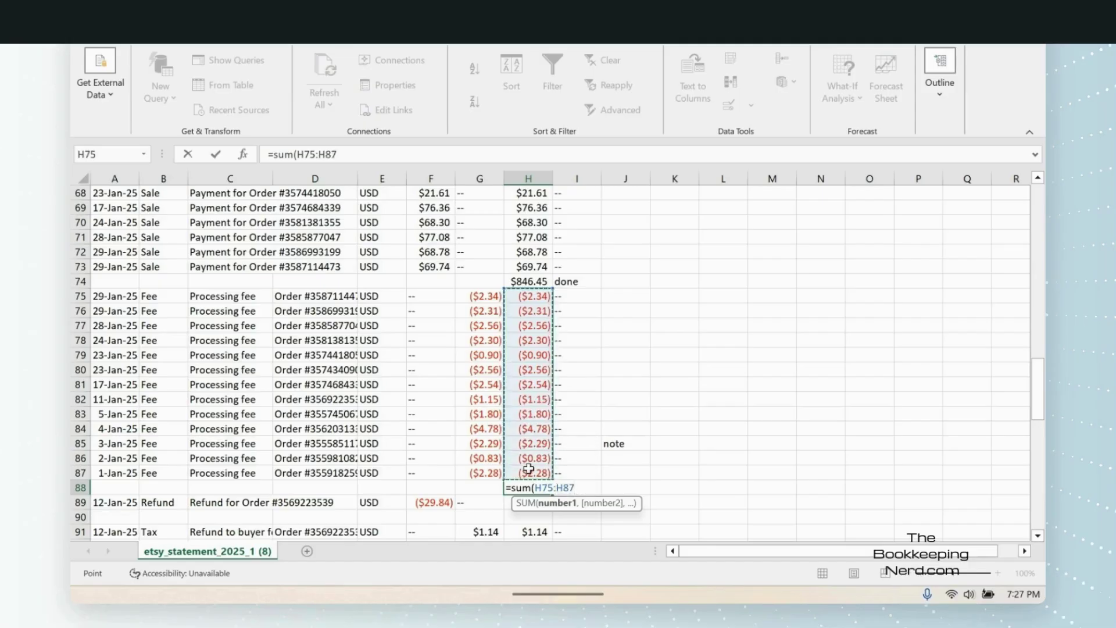
pyautogui.write(')')
pyautogui.press('Return')
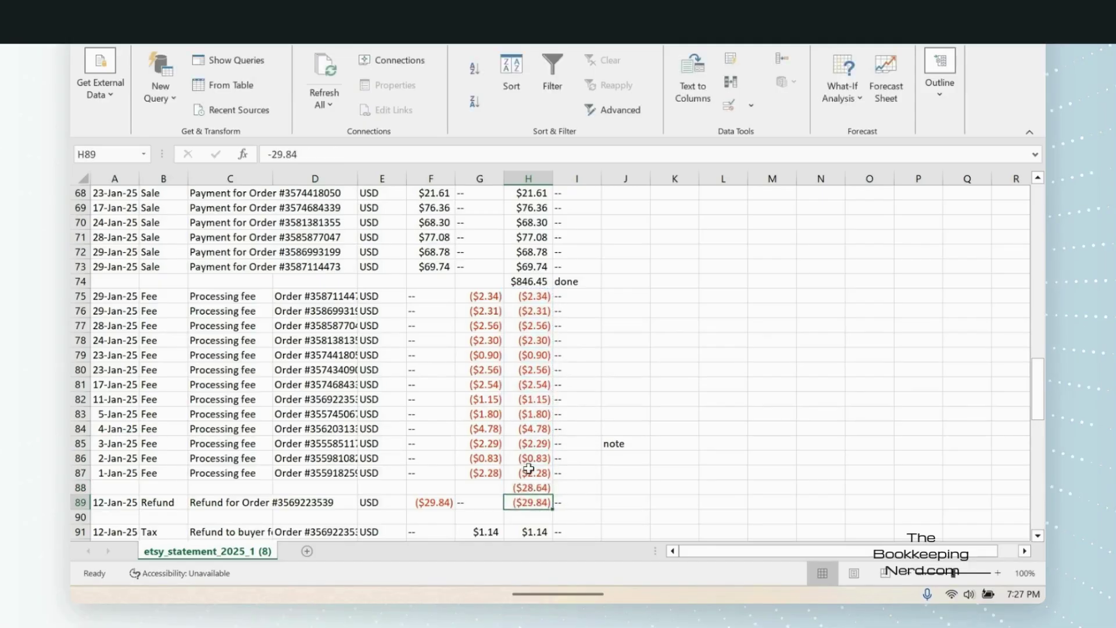
# Enter "Done" in I88, I89 and I91 for the processing fee total, the order refund and the tax refund to the buyer.
pyautogui.click(584, 488)
pyautogui.write('Done')
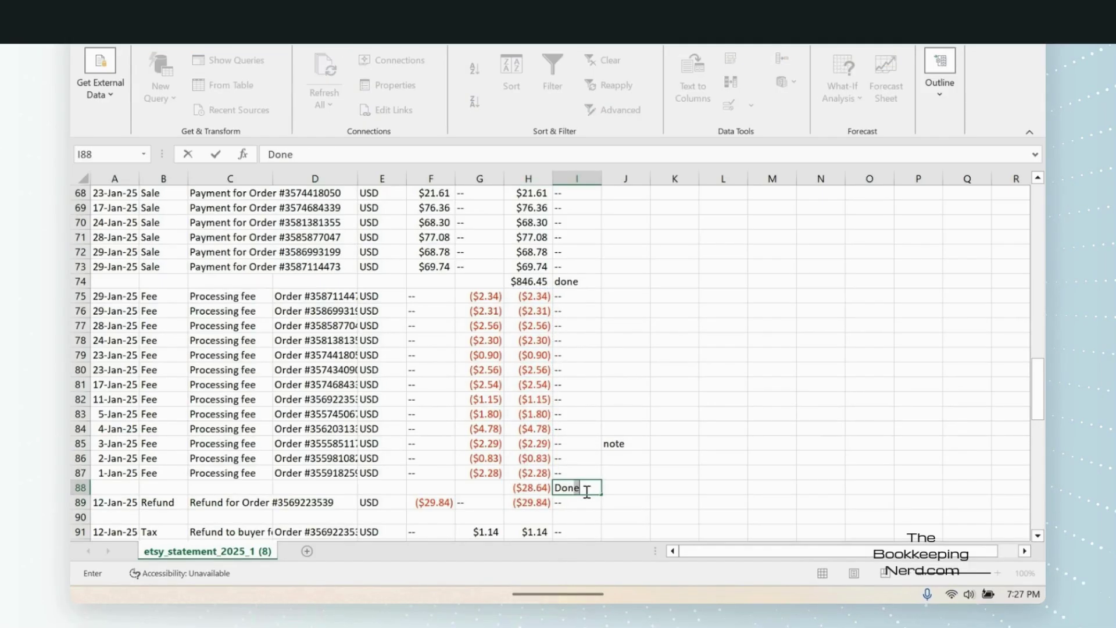
pyautogui.click(591, 502)
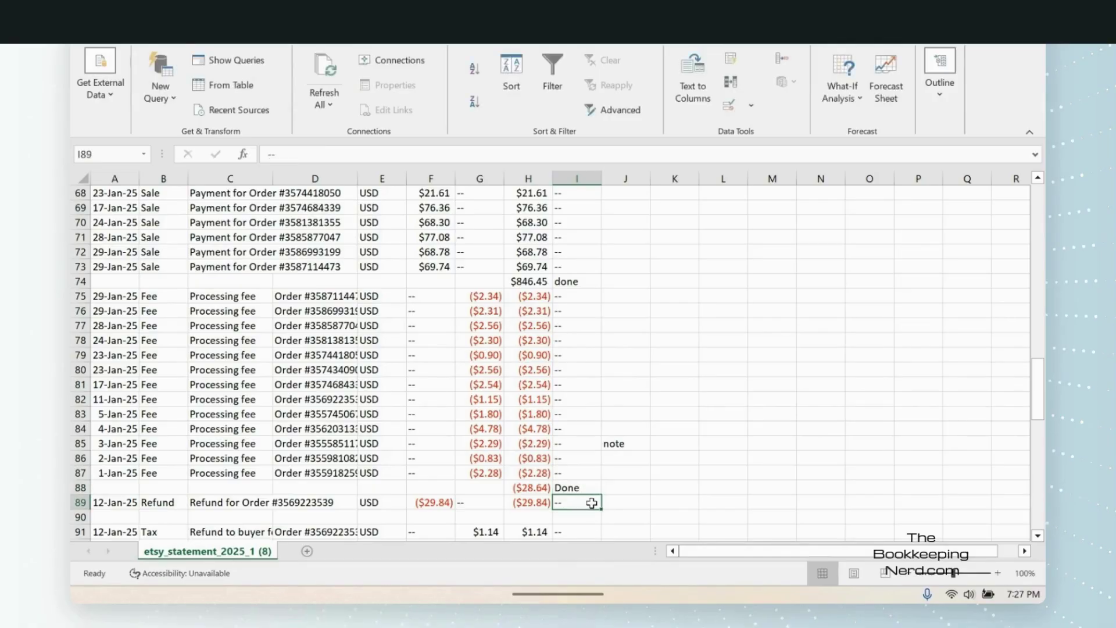
pyautogui.write('Done')
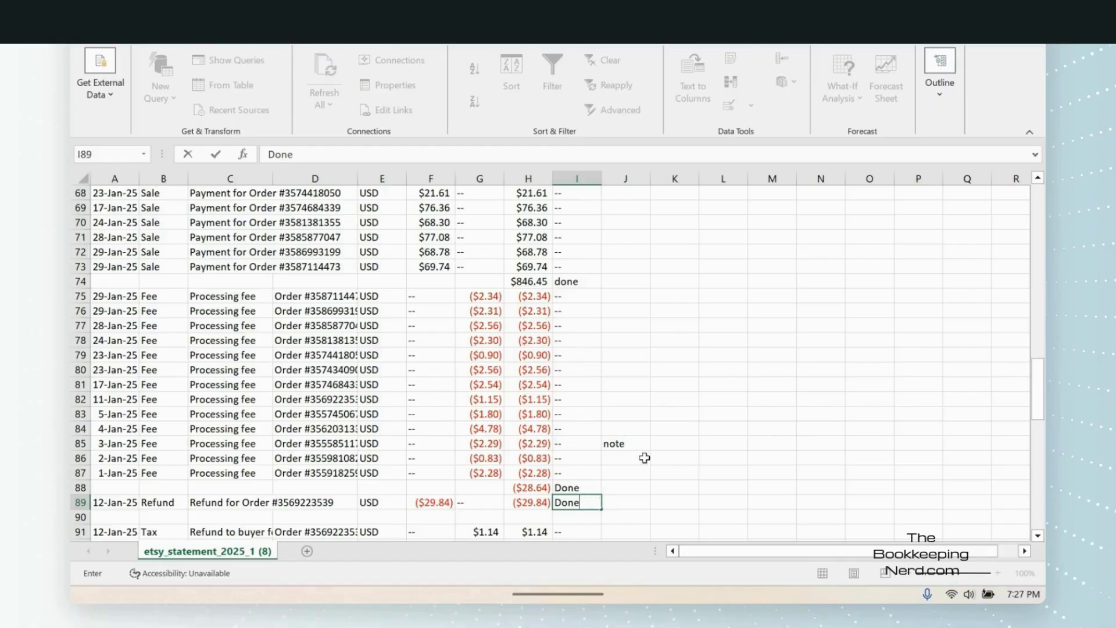
pyautogui.scroll(-2, 644, 458)
pyautogui.click(580, 444)
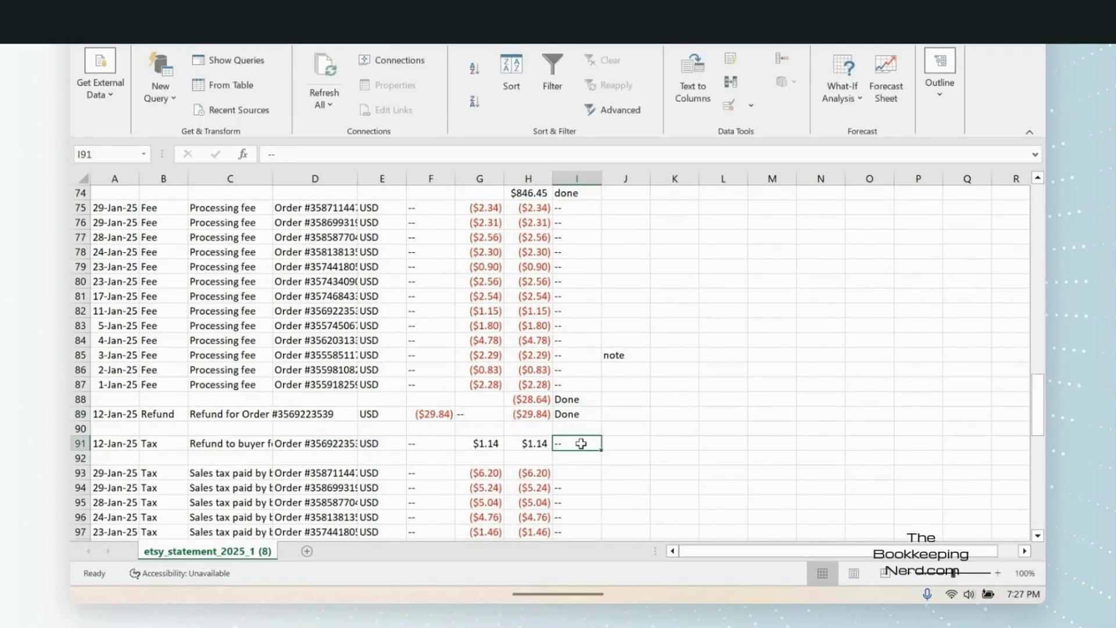
pyautogui.write('Done')
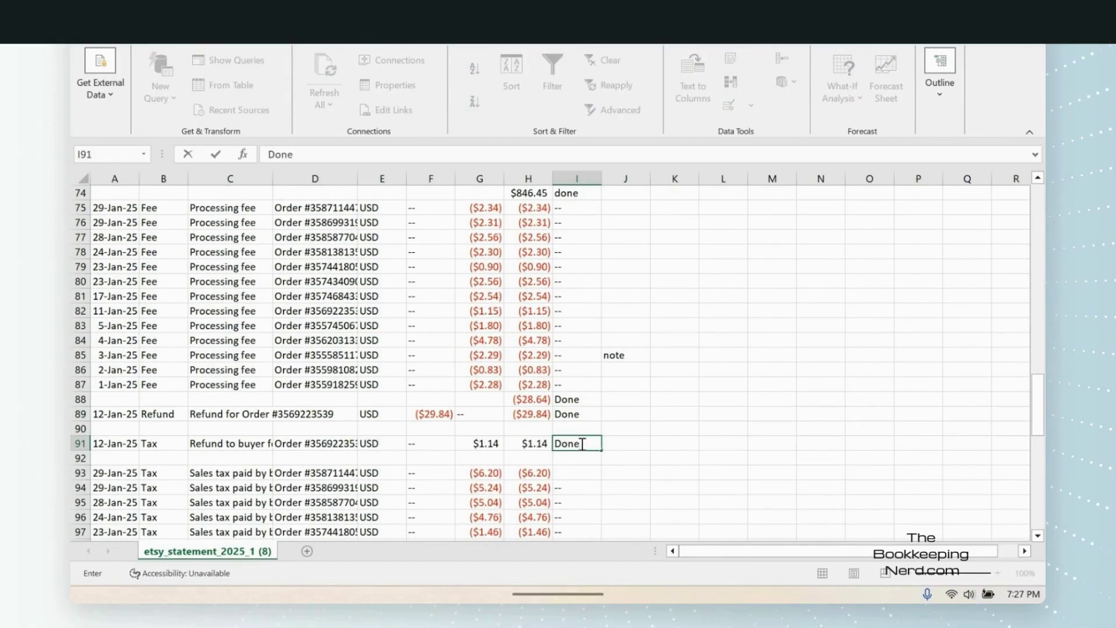
# Total the sales tax rows in H106 with the formula =sum(H93:H105) and enter "Done" beside it in I106.
pyautogui.scroll(-1, 669, 460)
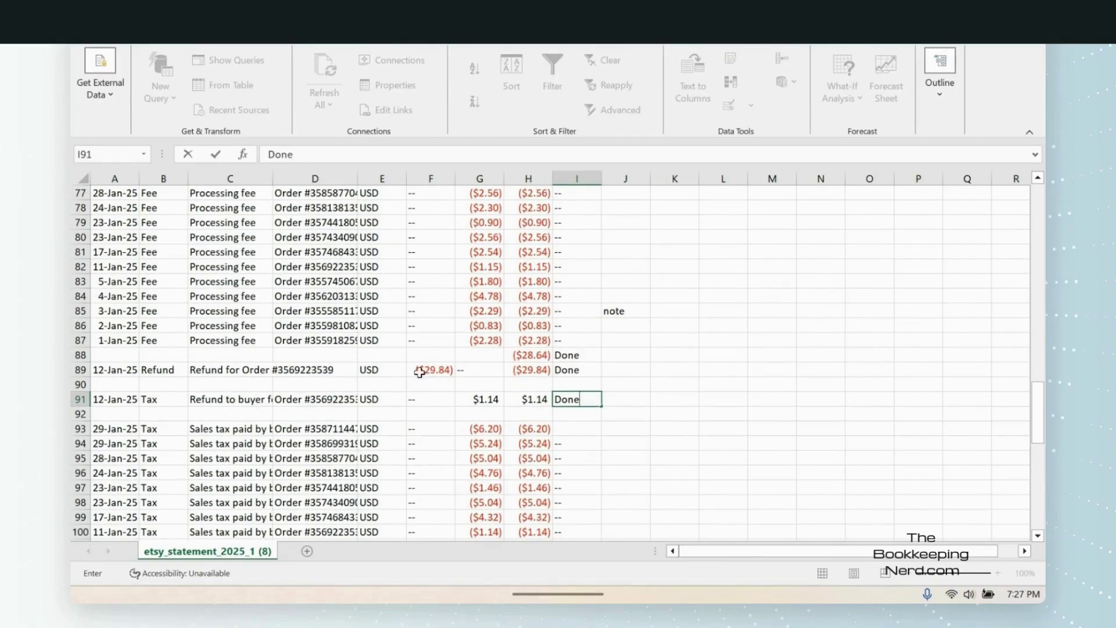
pyautogui.scroll(-3, 698, 389)
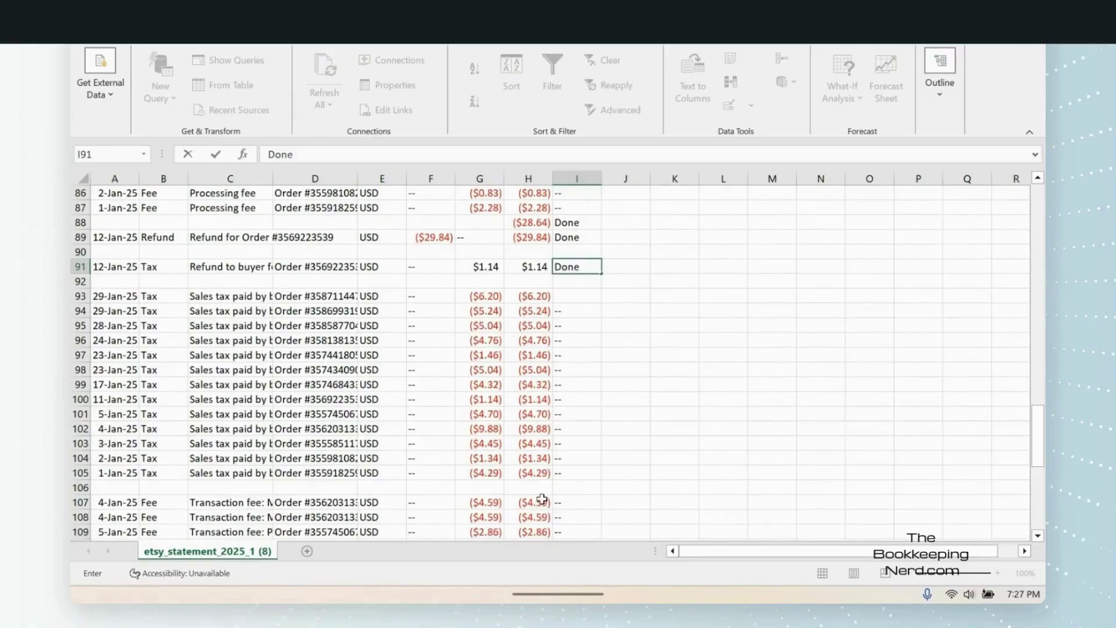
pyautogui.click(537, 490)
pyautogui.write('=sum(')
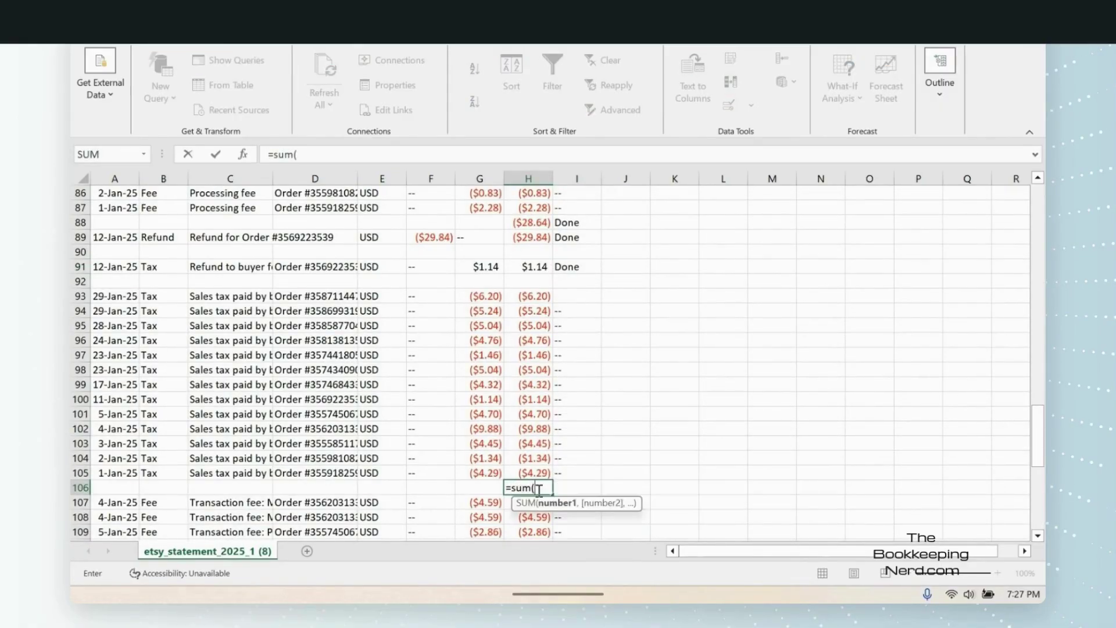
pyautogui.moveTo(537, 294); pyautogui.dragTo(532, 472)
pyautogui.write(')')
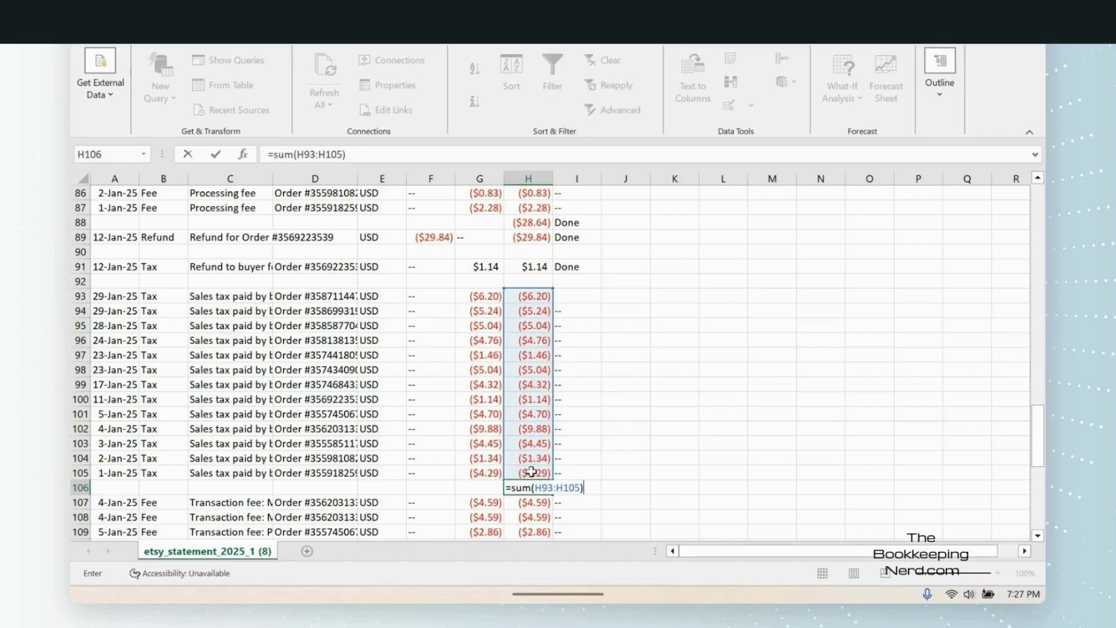
pyautogui.press('Return')
pyautogui.click(585, 487)
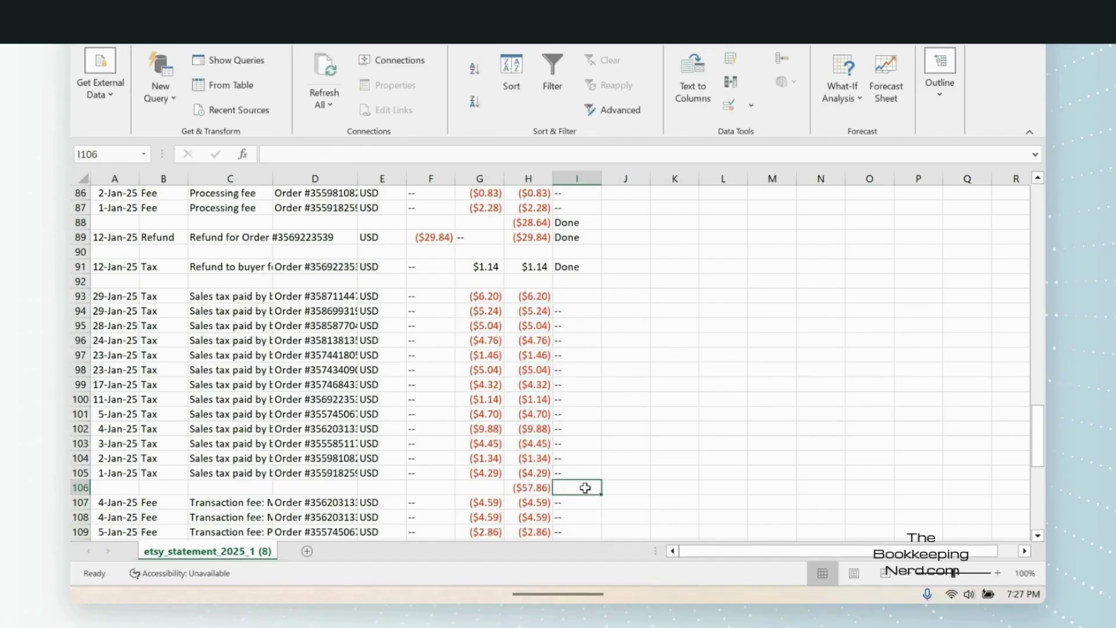
pyautogui.write('Done')
# Total the transaction fees in H133 with a SUM of H107:H132 and enter "Done" beside it in I133.
pyautogui.scroll(-6, 690, 446)
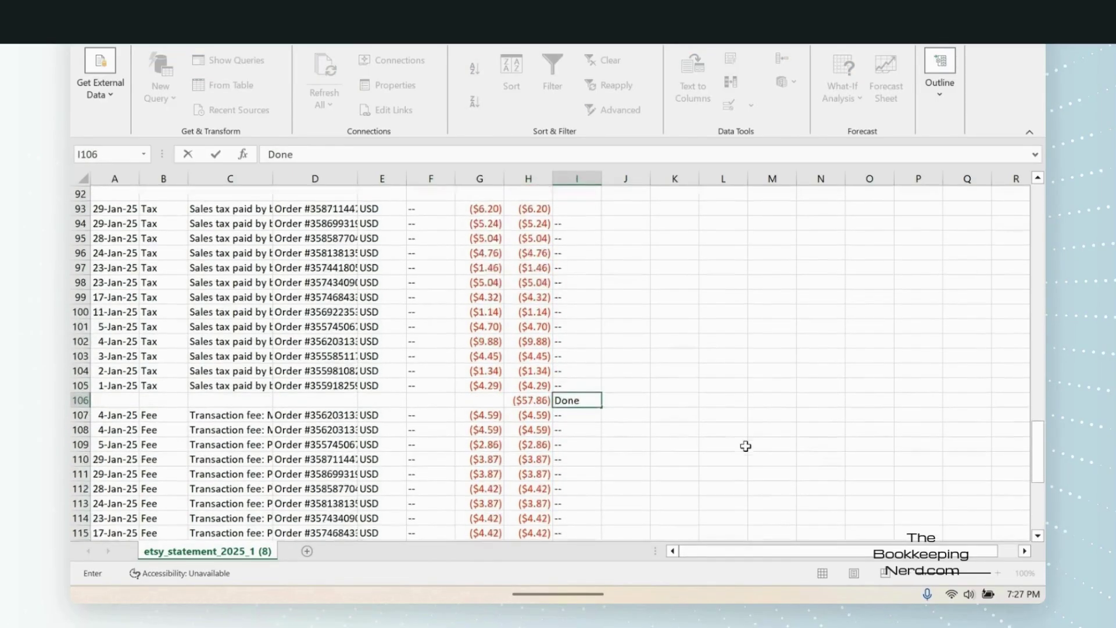
pyautogui.scroll(-3, 642, 385)
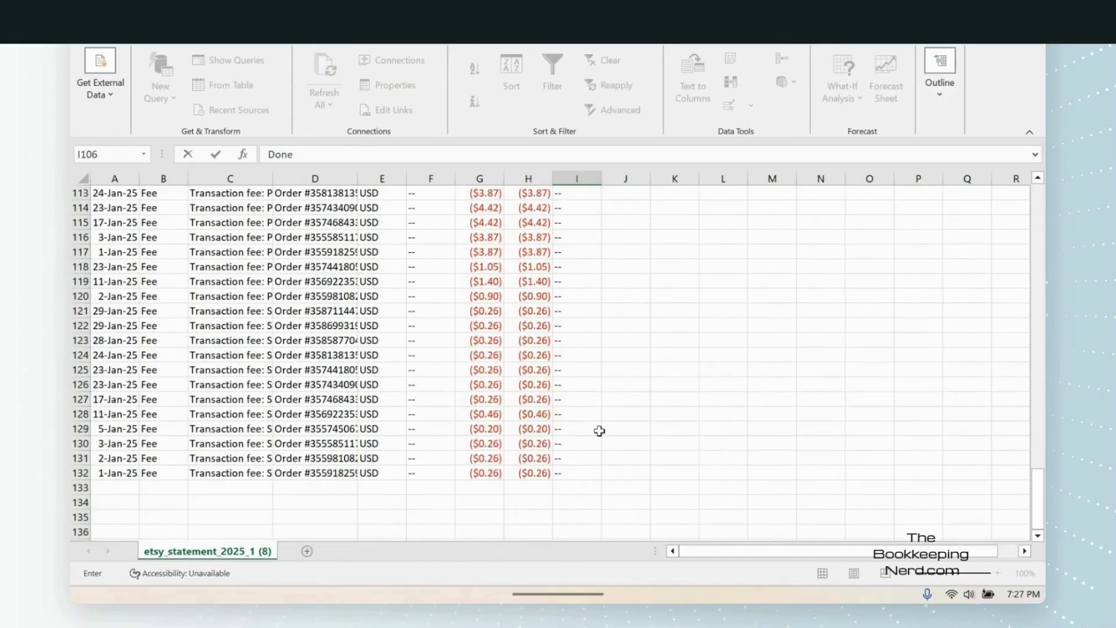
pyautogui.click(535, 489)
pyautogui.write('=sum(')
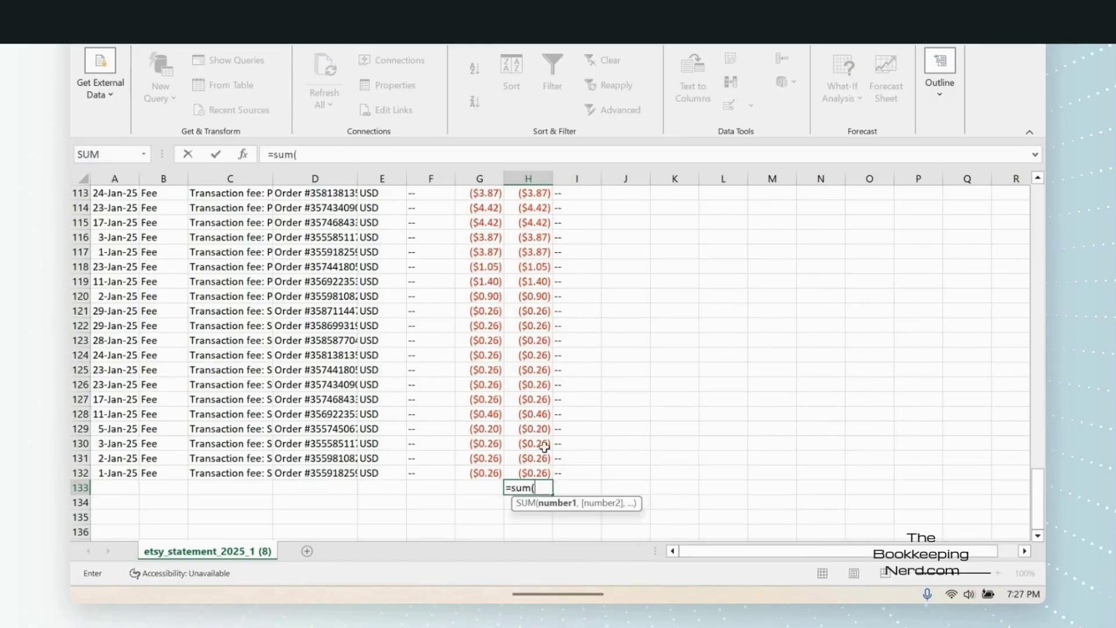
pyautogui.scroll(3, 544, 447)
pyautogui.moveTo(530, 237); pyautogui.dragTo(531, 522)
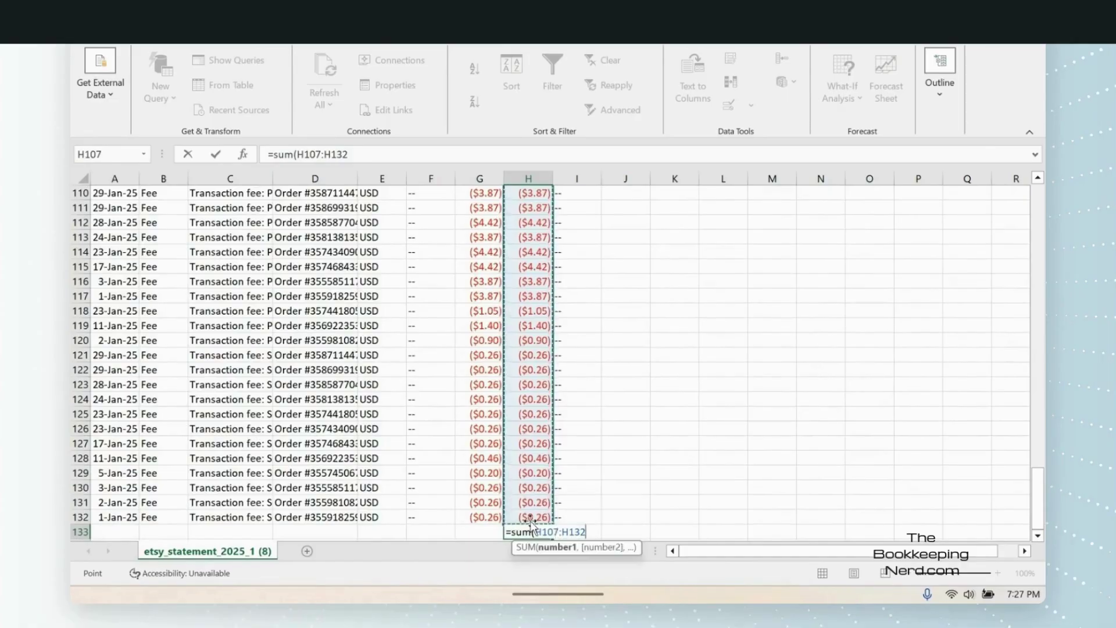
pyautogui.press('Return')
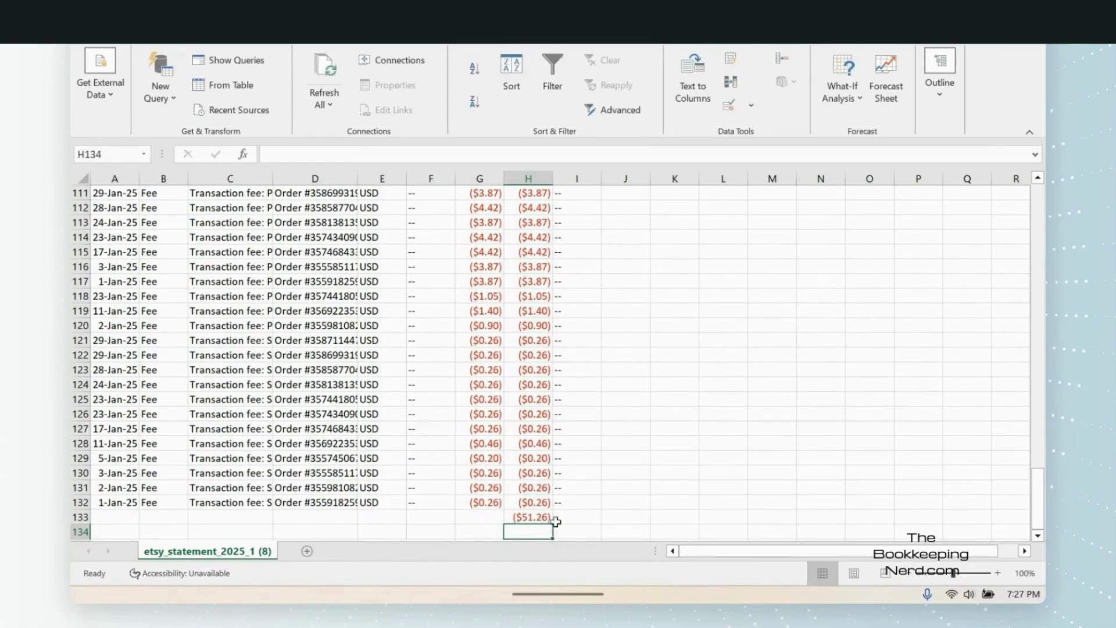
pyautogui.click(582, 514)
pyautogui.write('Done')
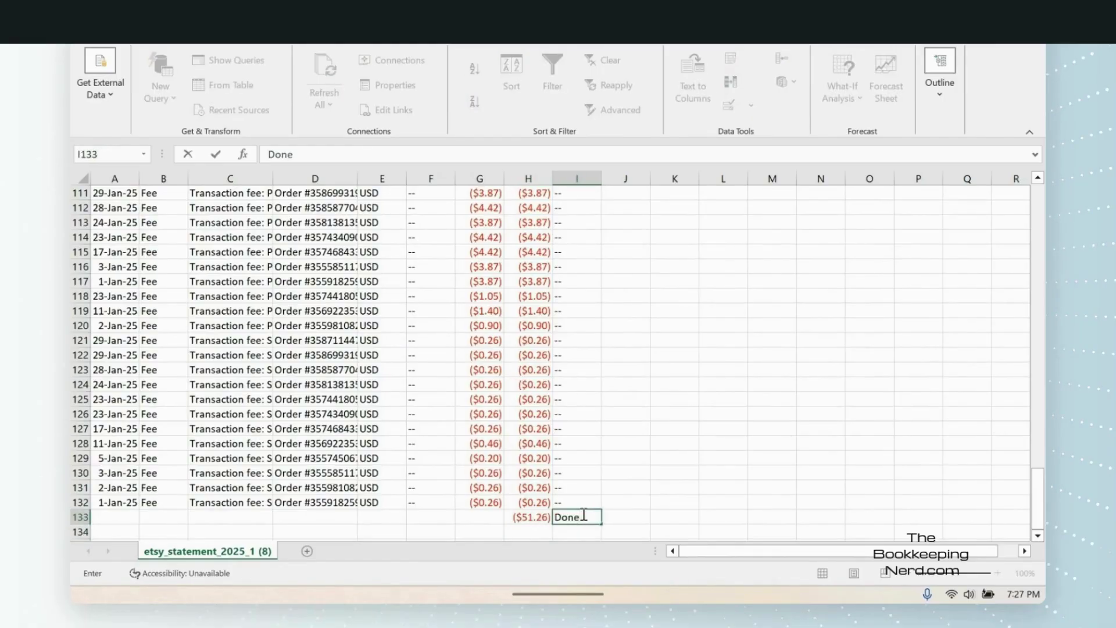